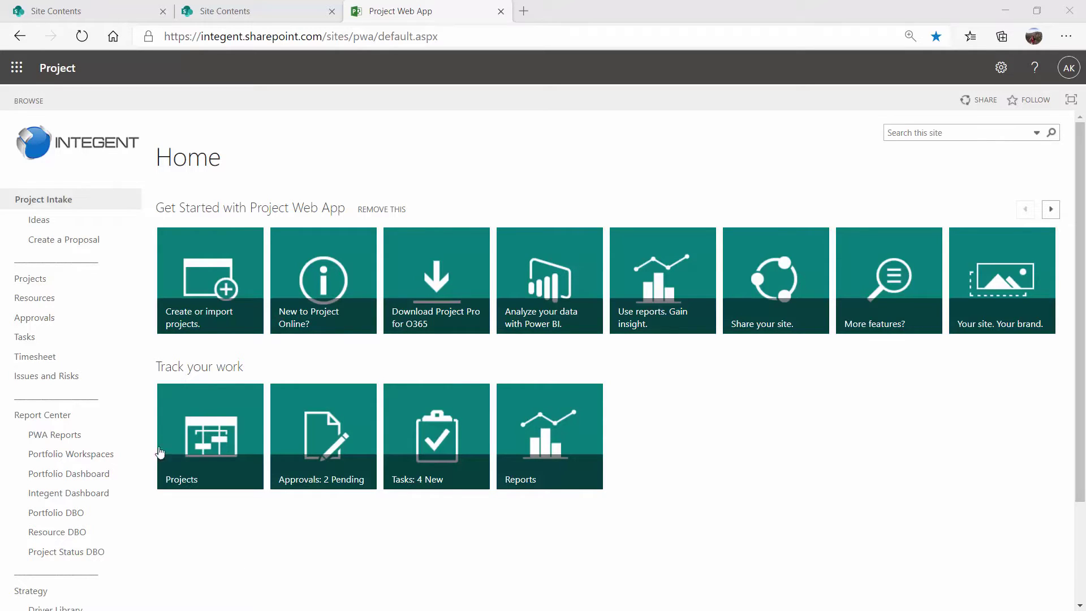
- Open Project Center from Quick Launch, scroll through the project list, and reload it
left_click(52, 281)
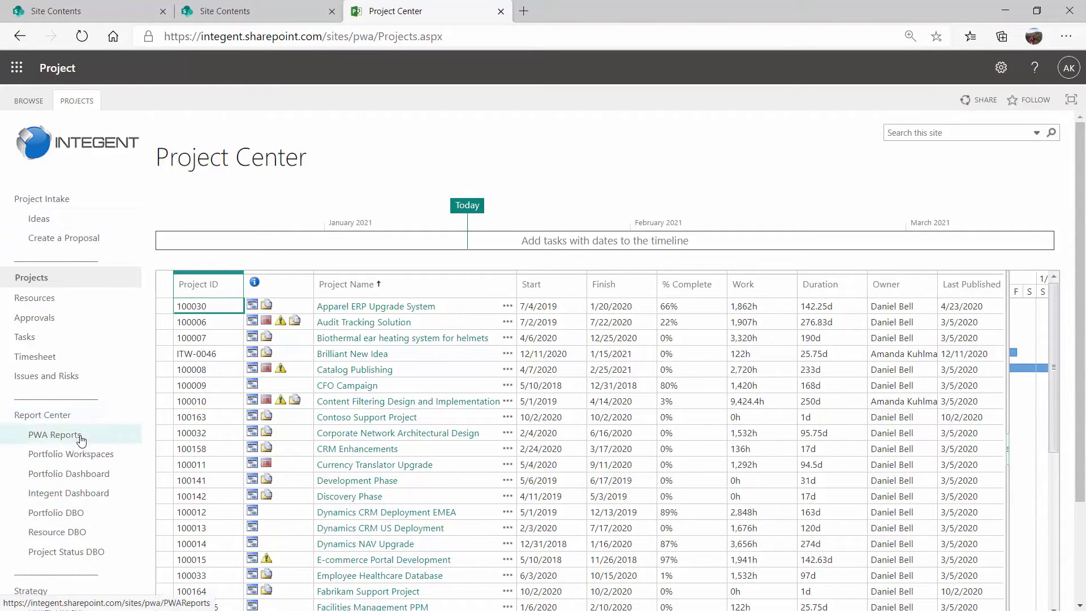
scroll(50, 594, "down", 1)
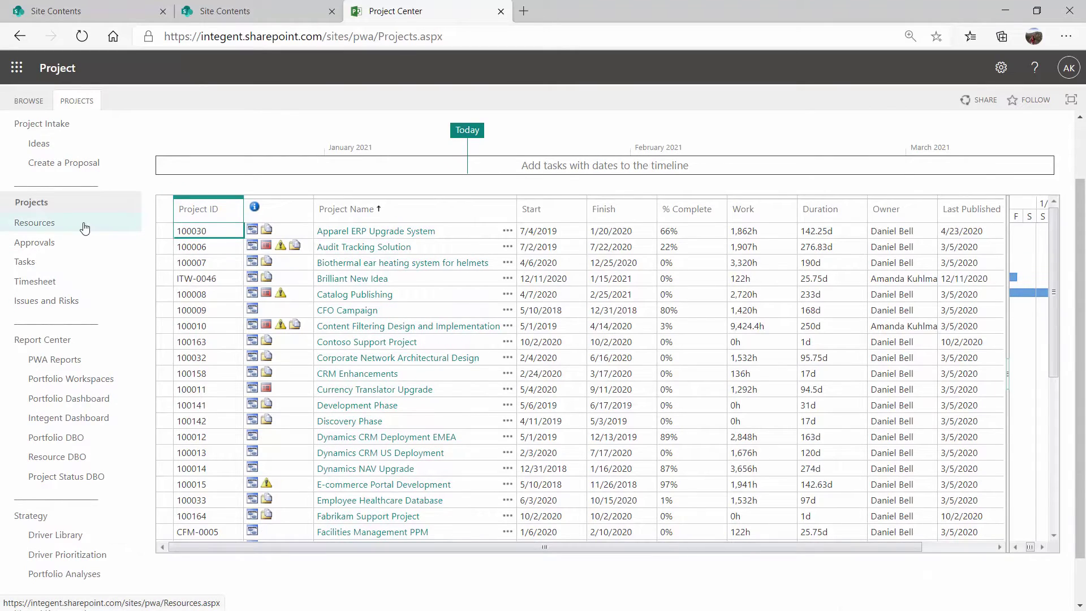
scroll(84, 228, "up", 1)
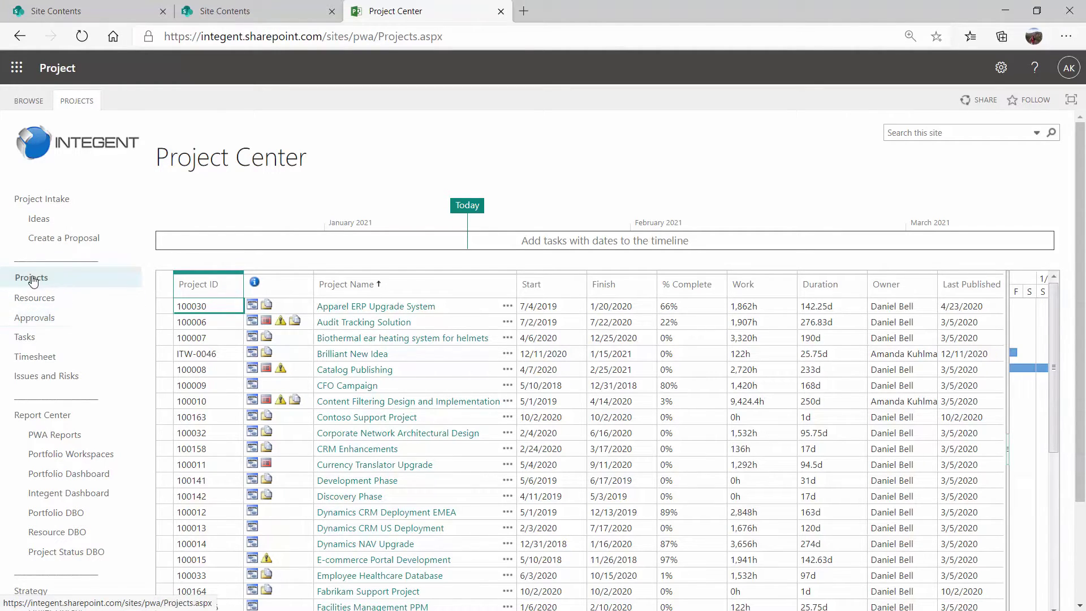
left_click(63, 280)
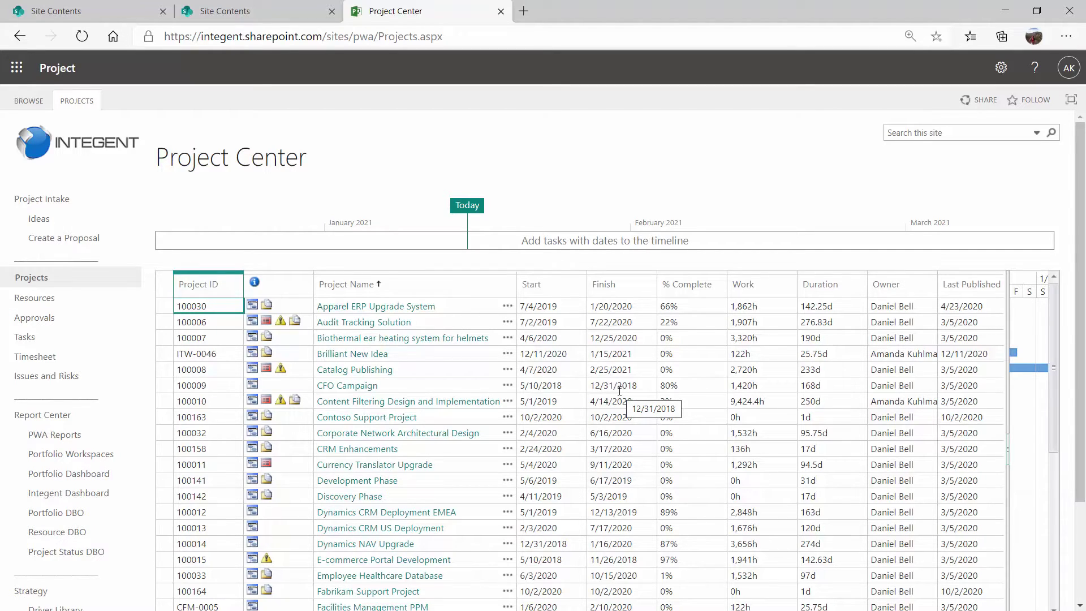
- Select Audit Tracking Solution and move across its Start, Finish (7/22/2020), Owner and Enterprise Project Type fields
left_click(169, 308)
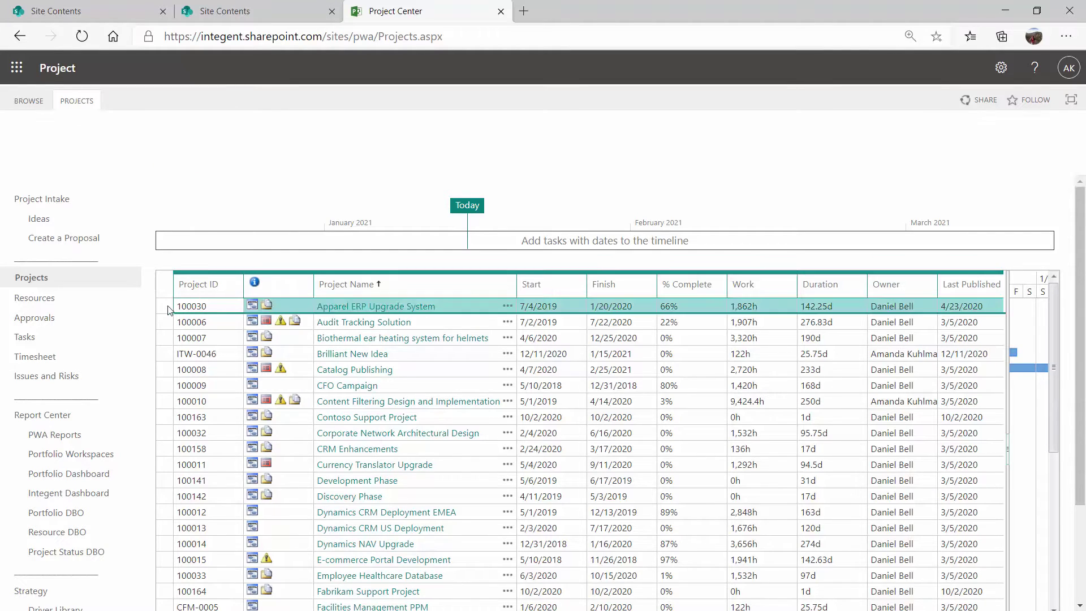
left_click(167, 325)
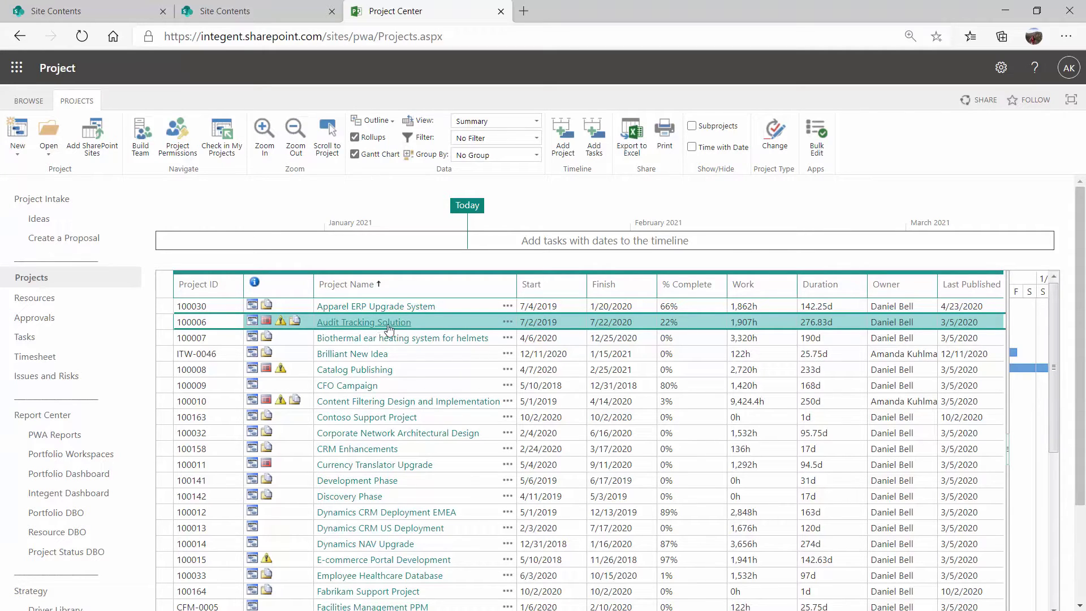
left_click(529, 325)
left_click(618, 320)
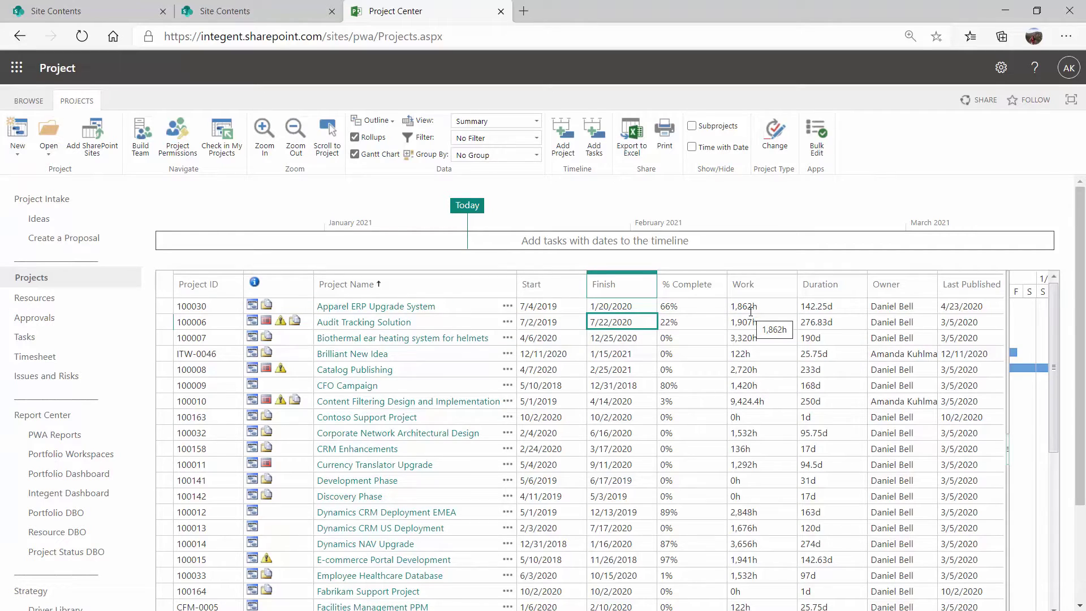
left_click(898, 321)
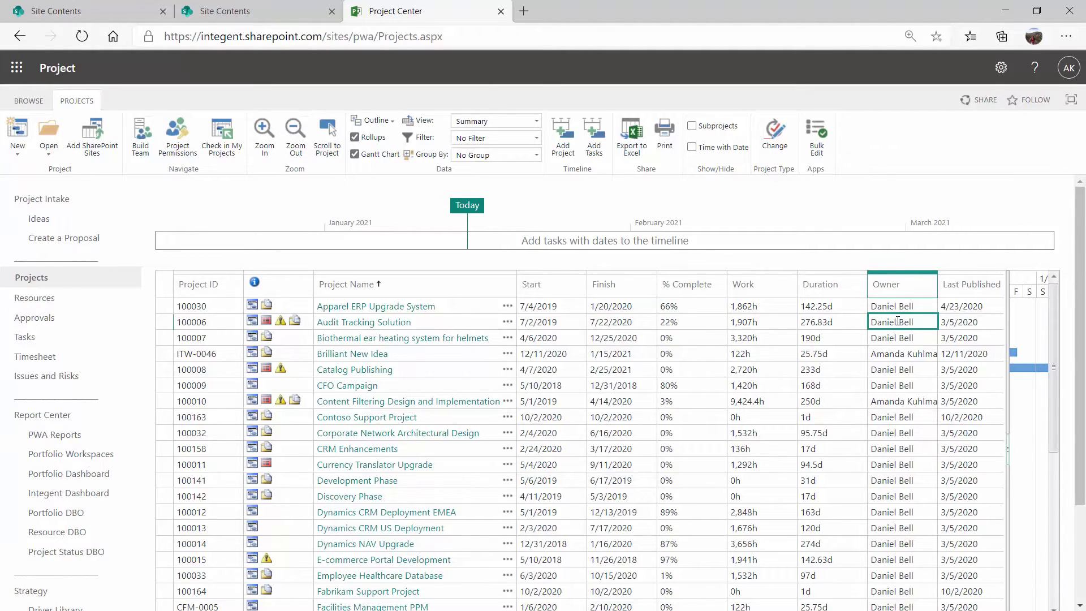
key("Right")
key("Right")
key("Left")
key("Left")
key("Left")
key("Left")
key("Left")
key("Left")
key("Left")
key("Left")
key("Left")
key("Left")
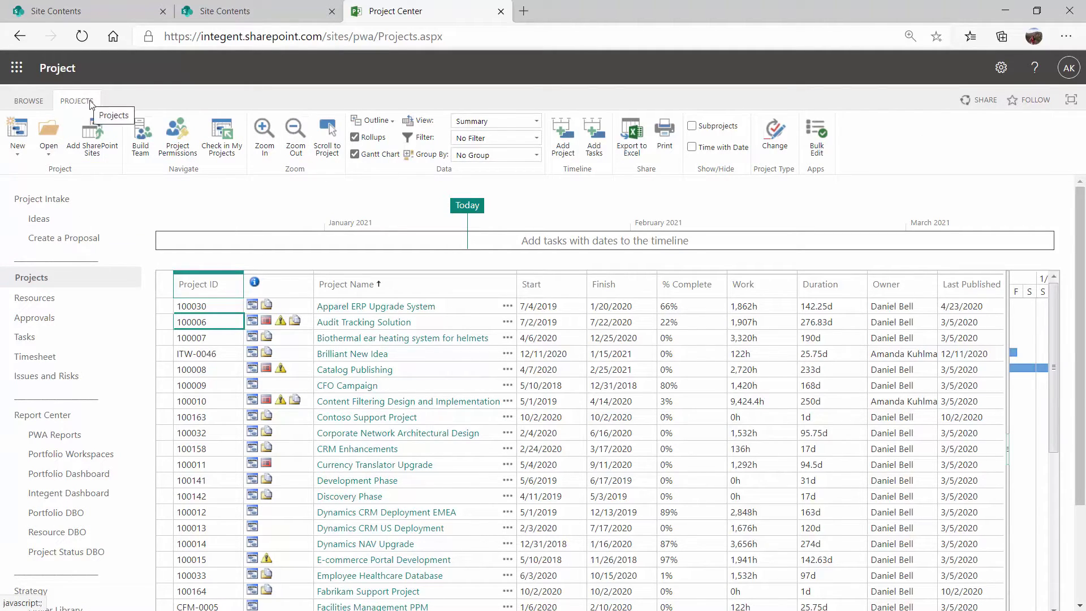
- Choose Summary by Business Unit from the View list to roll up totals per business unit
left_click(536, 121)
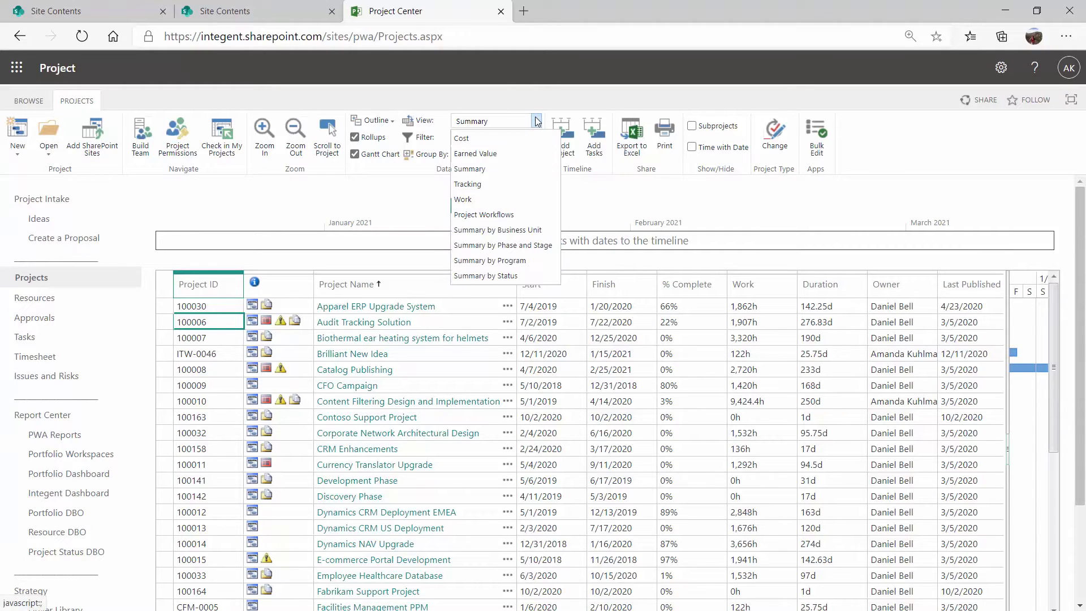
left_click(510, 231)
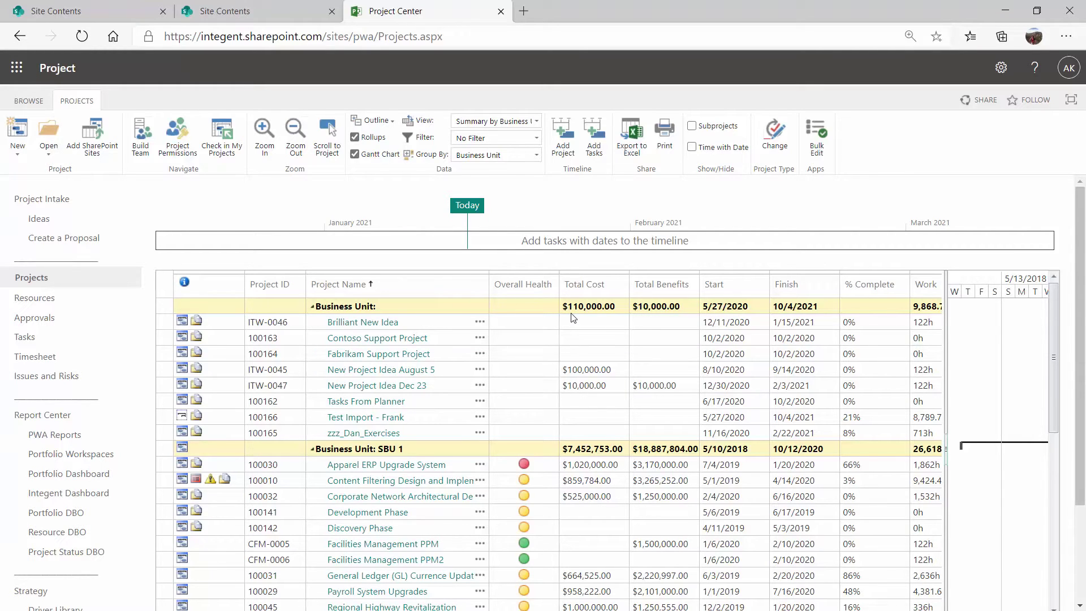
left_click_drag(291, 321, 287, 435)
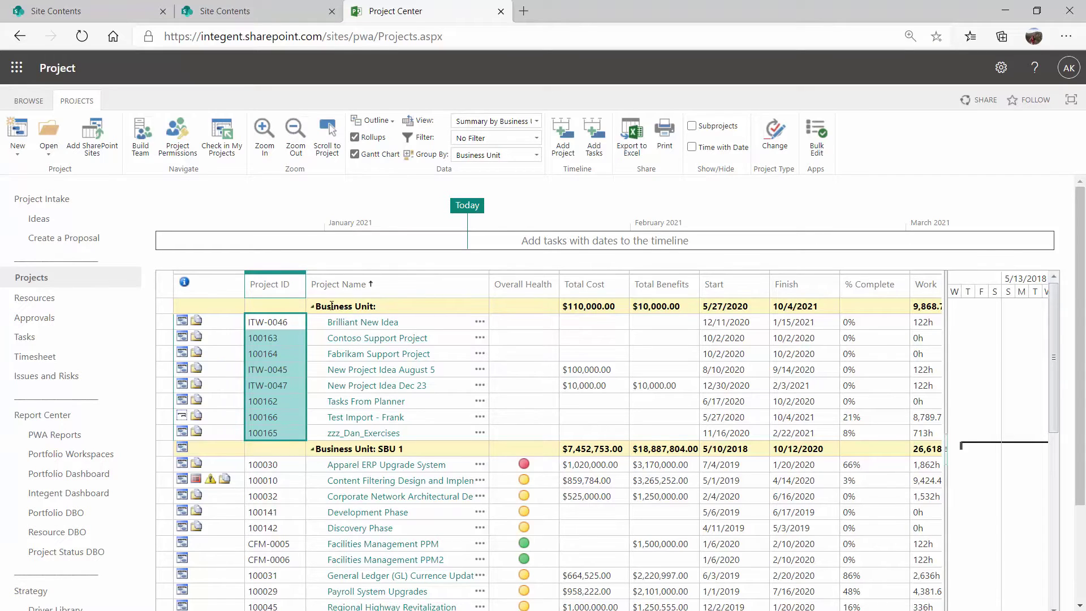
left_click(312, 306)
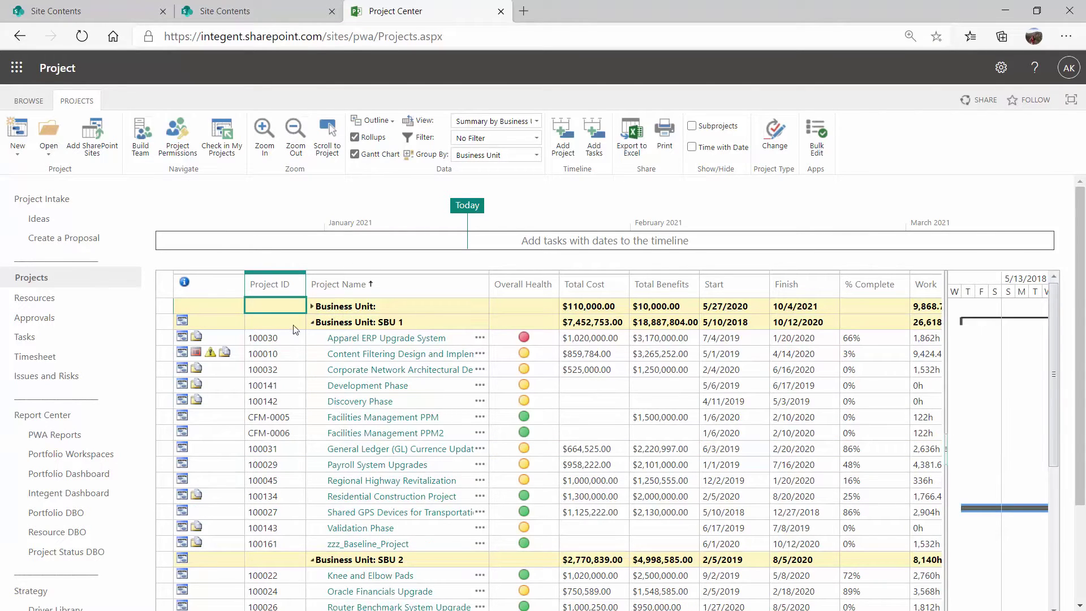
left_click_drag(286, 332, 286, 527)
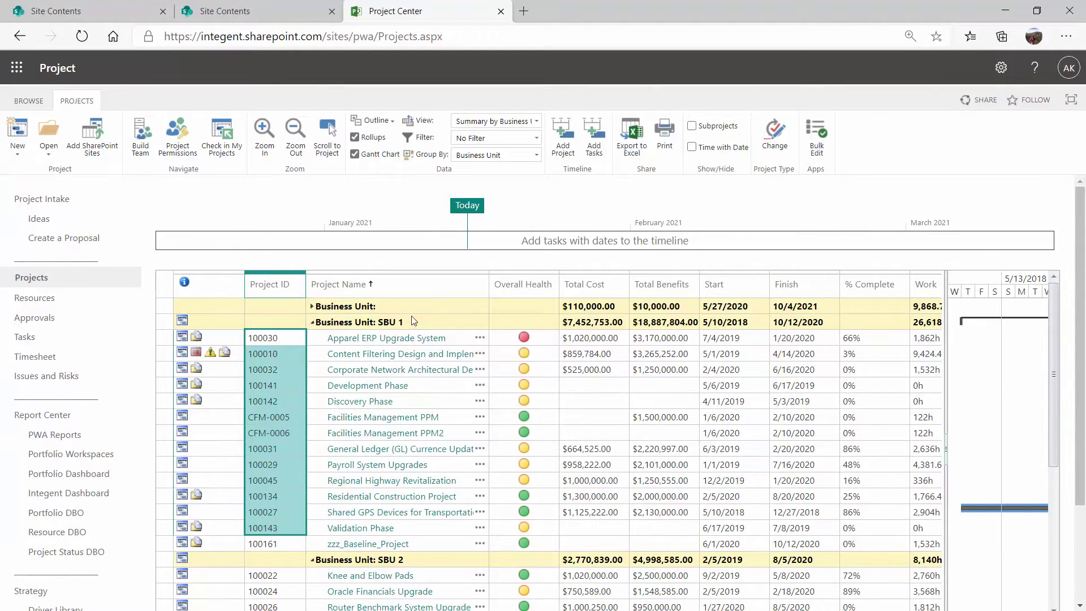
scroll(436, 365, "down", 3)
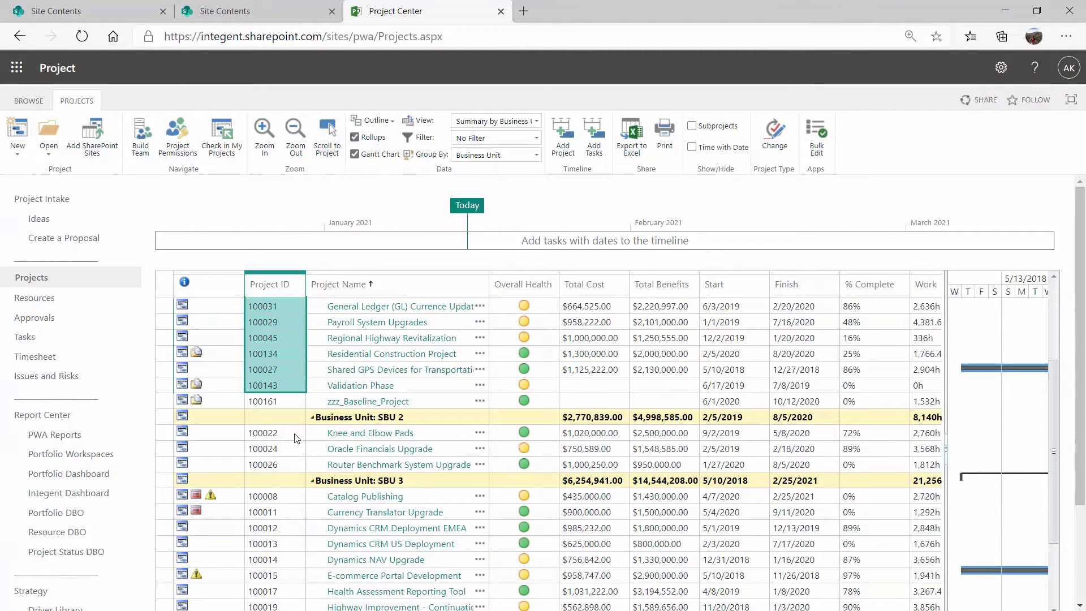
left_click(294, 436)
left_click_drag(295, 442, 294, 469)
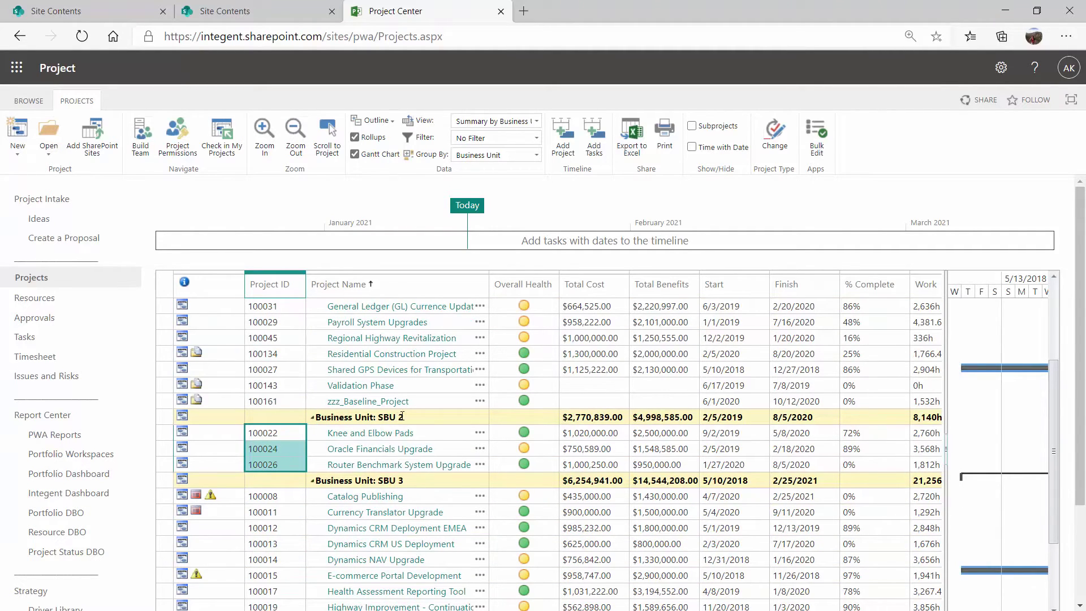
scroll(529, 408, "up", 3)
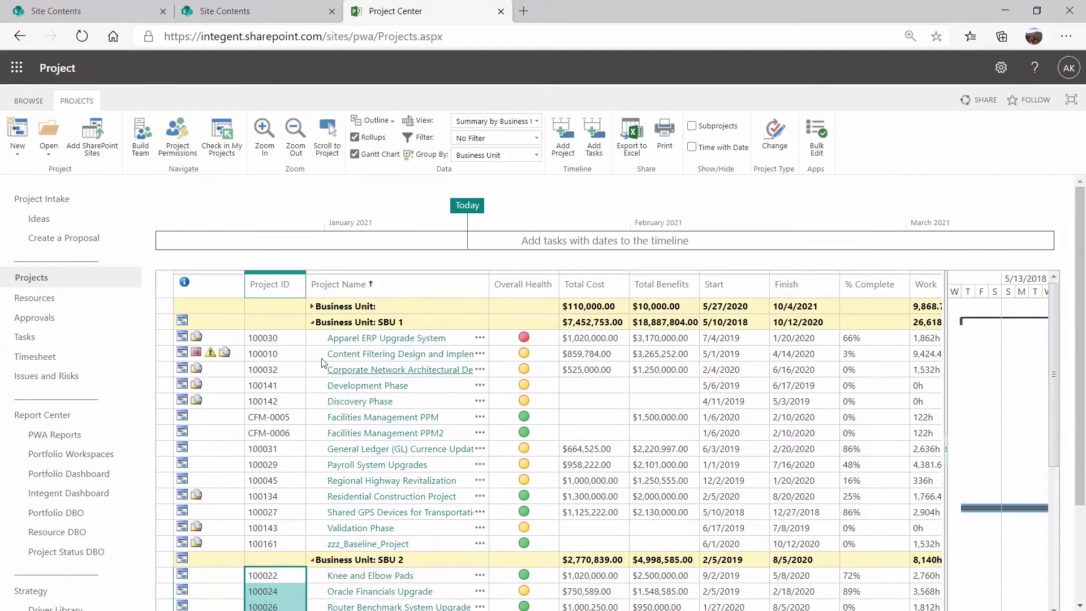
left_click_drag(288, 343, 278, 556)
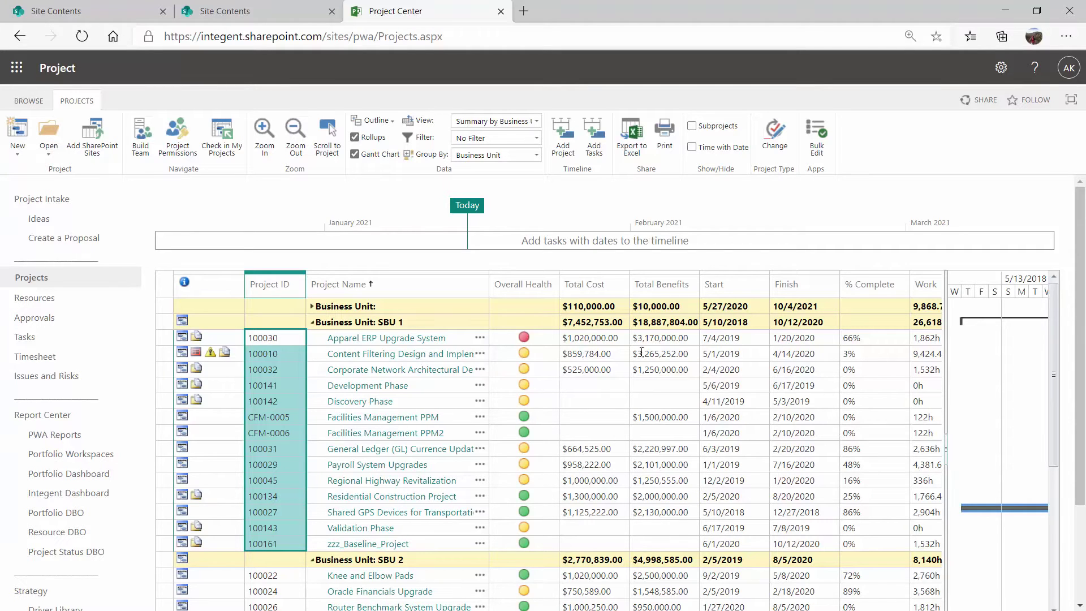
left_click(591, 322)
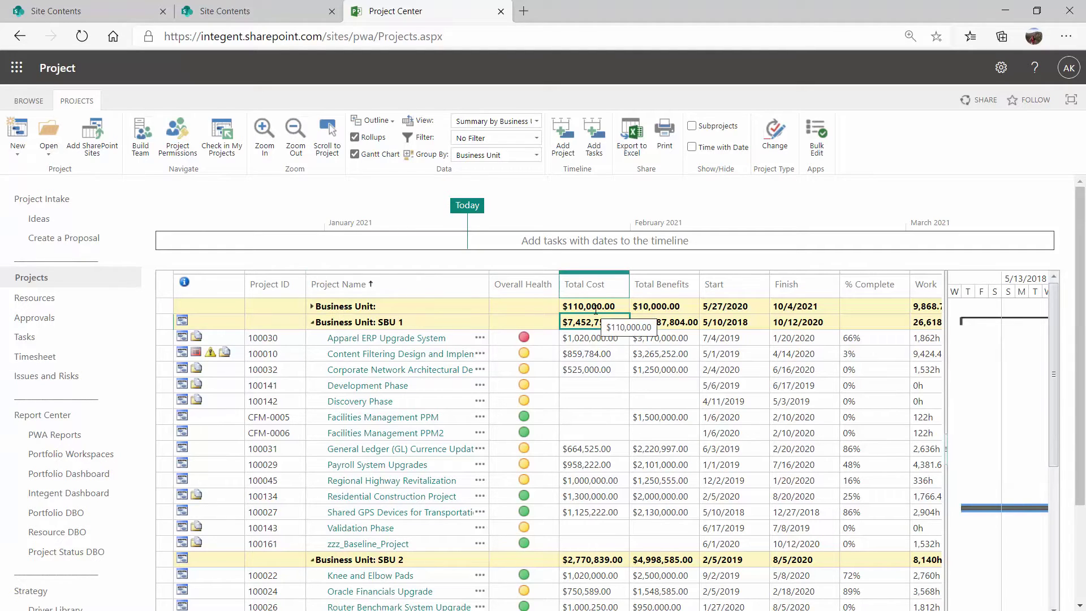
left_click(659, 320)
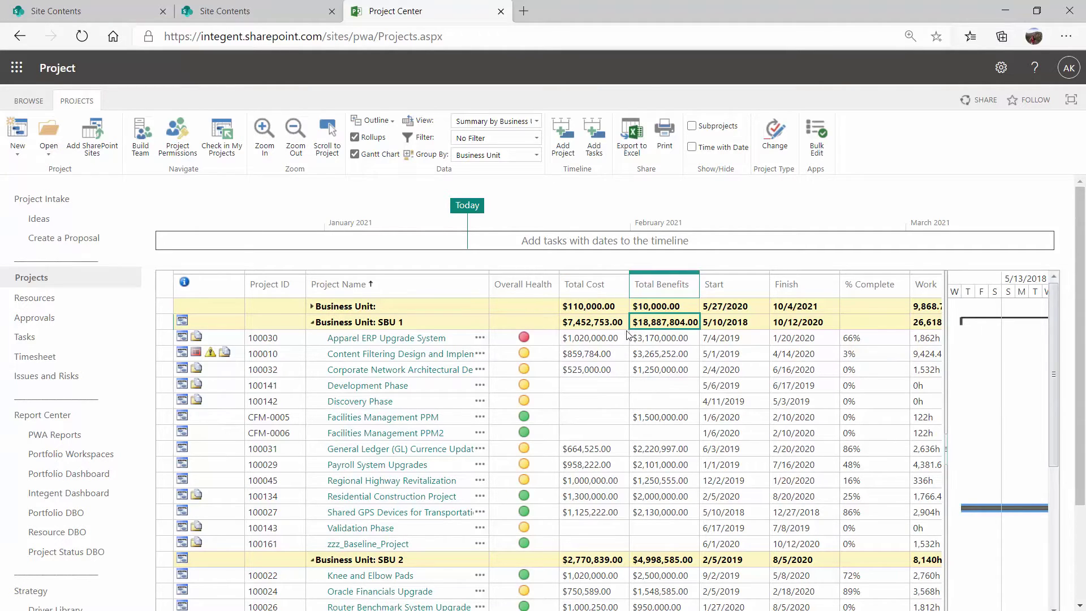
left_click_drag(638, 338, 651, 541)
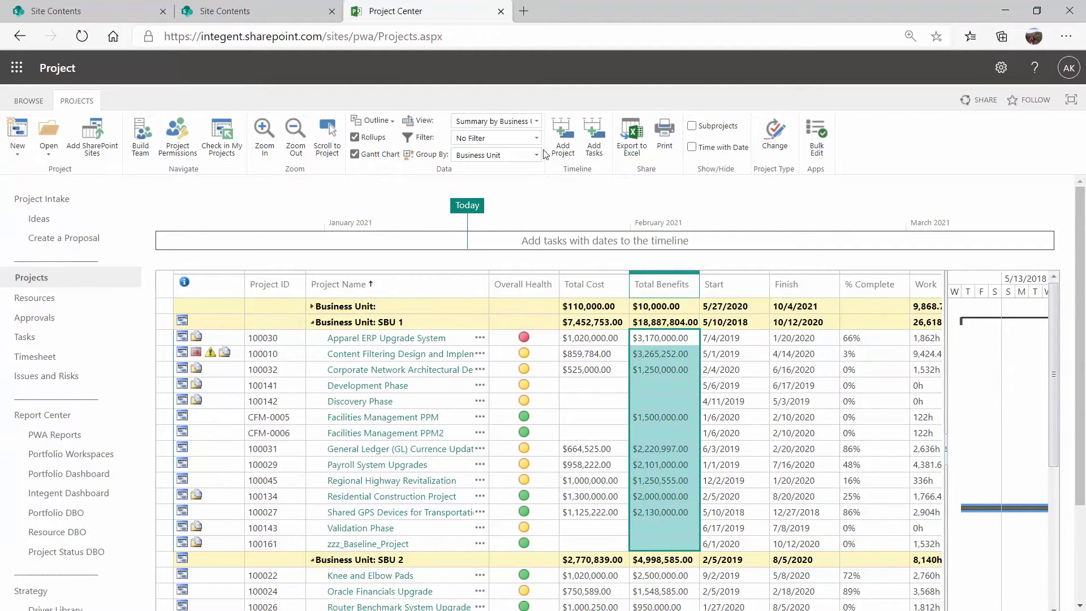
- Switch the Project Center view to Summary by Program
left_click(536, 121)
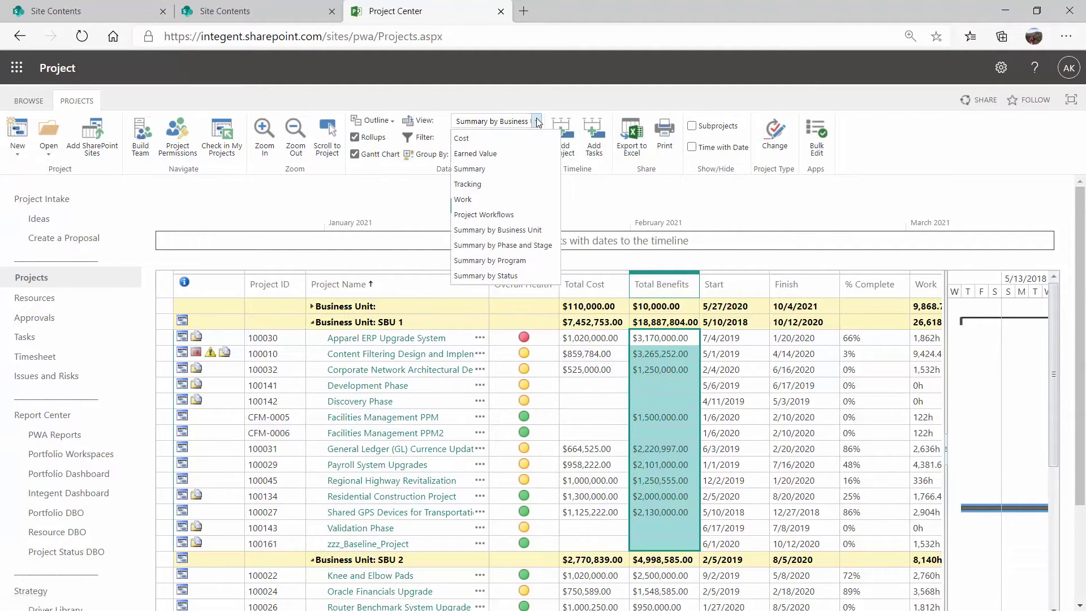
left_click(536, 121)
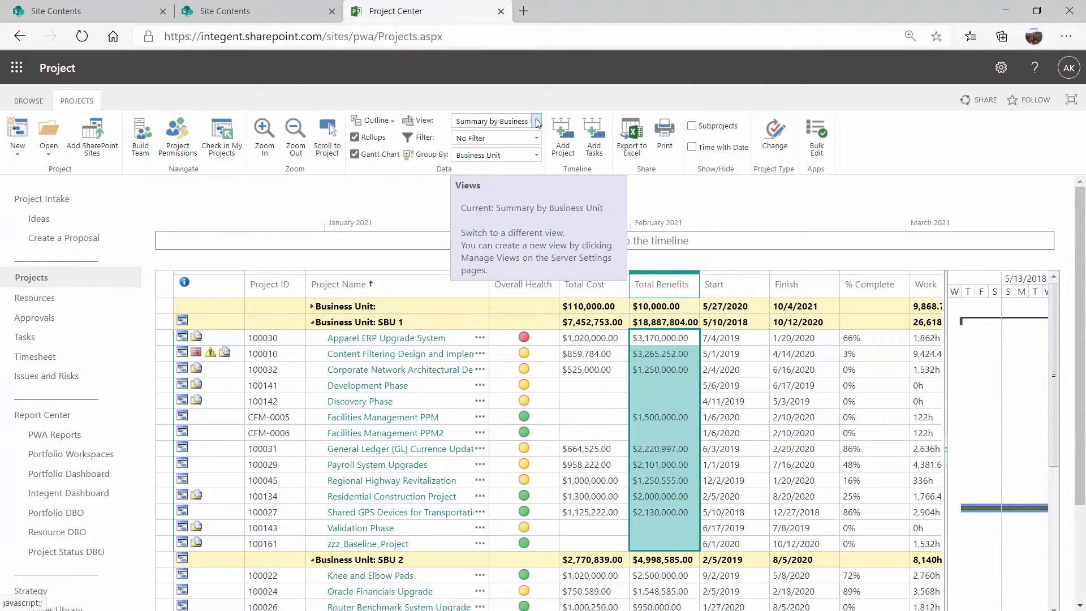
left_click(536, 121)
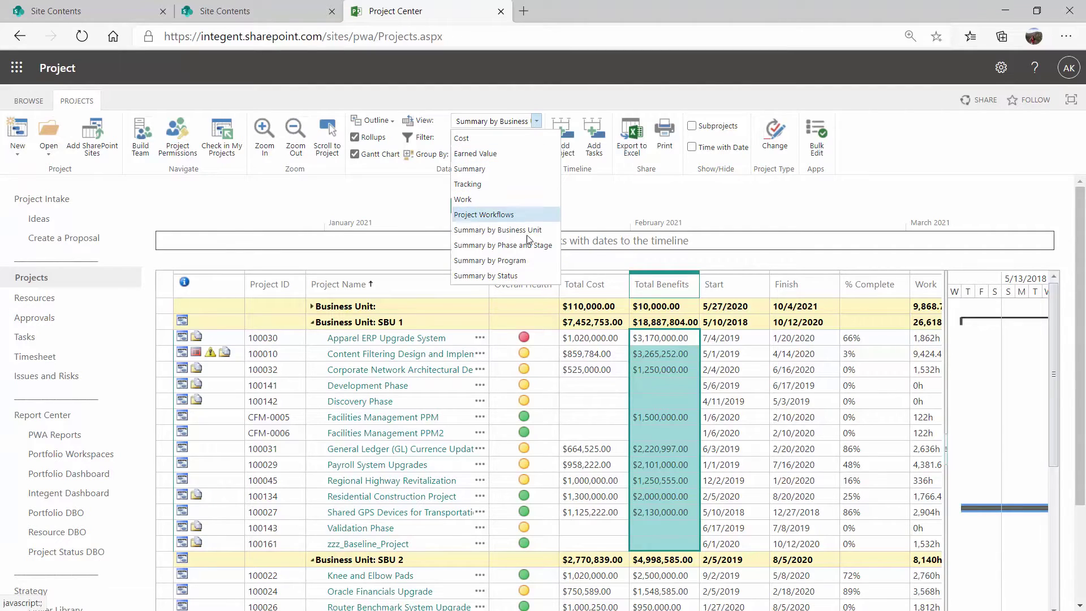
left_click(523, 262)
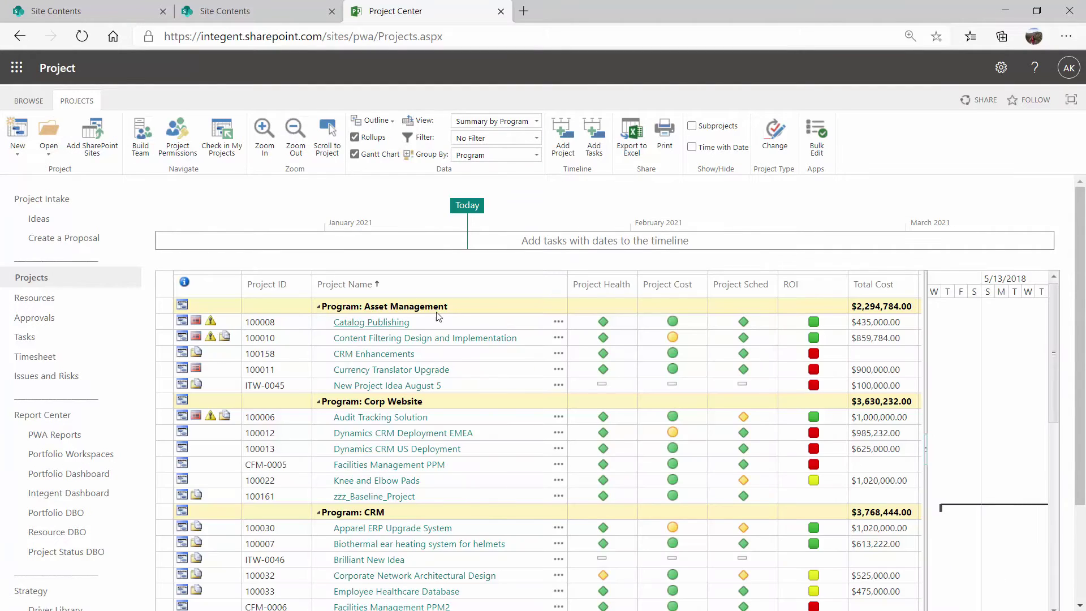
- Check Asset Management's Project Health and total cost, then open Content Filtering Design and Implementation's workflow stage status
left_click(905, 311)
left_click_drag(615, 323, 616, 391)
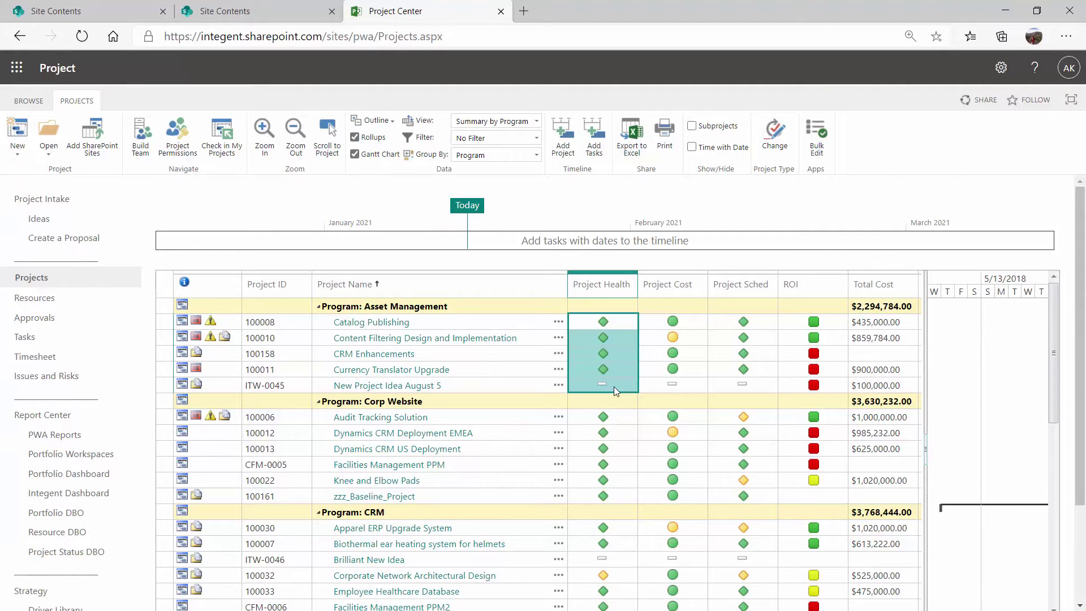
left_click(857, 311)
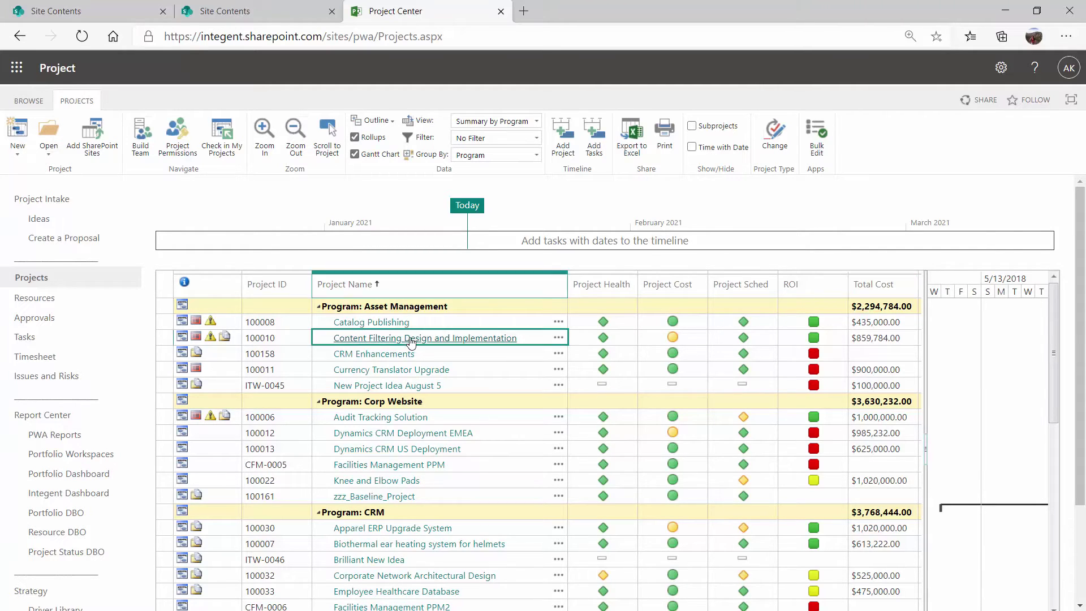
left_click(410, 339)
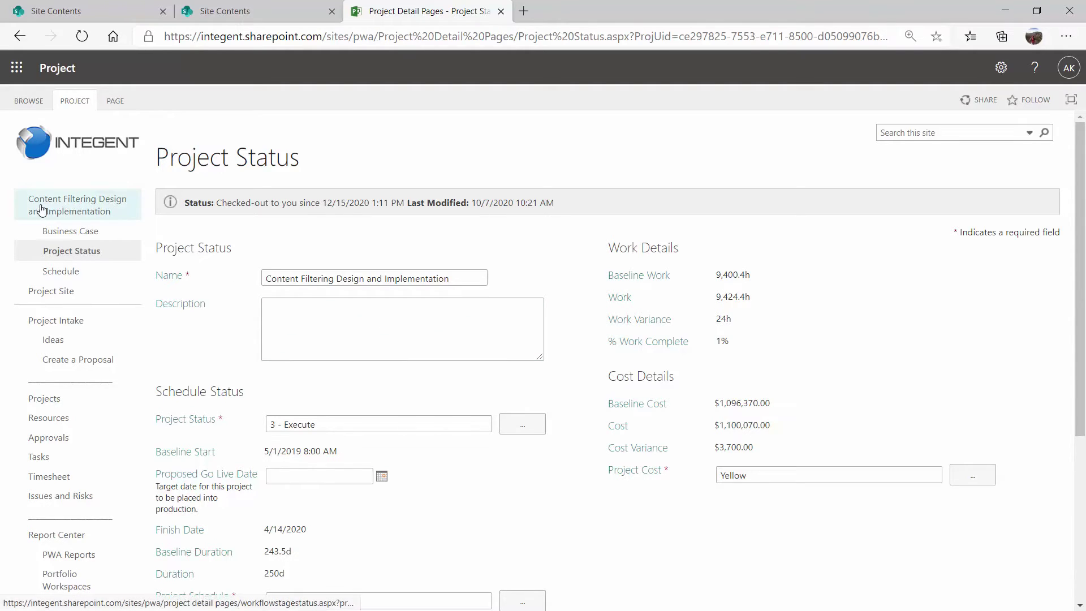
left_click(102, 208)
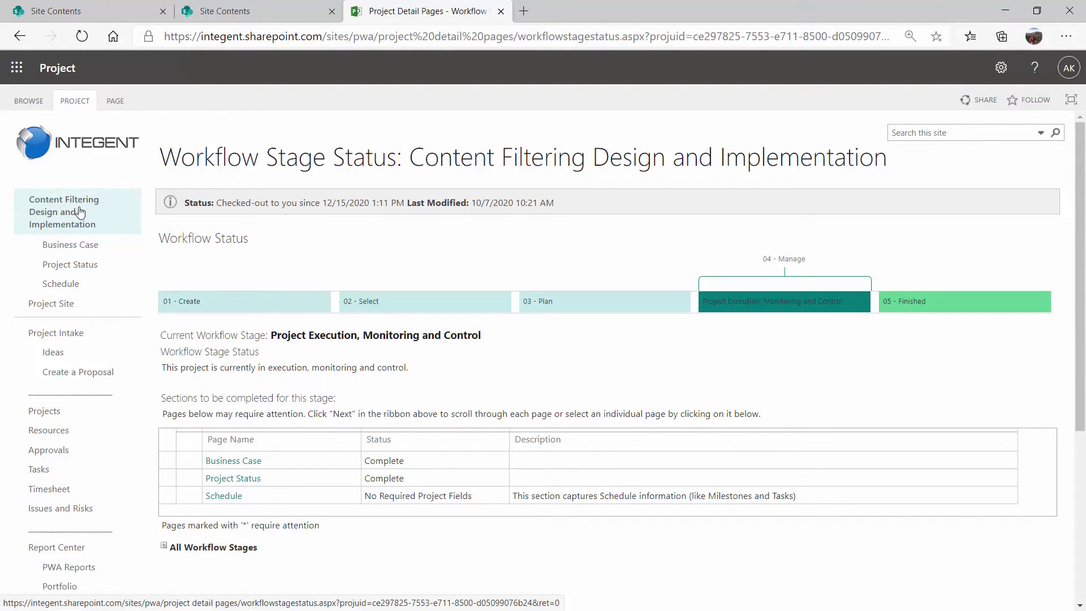
- Open the Business Case page and start editing its Expected Benefit and Description fields
left_click(78, 243)
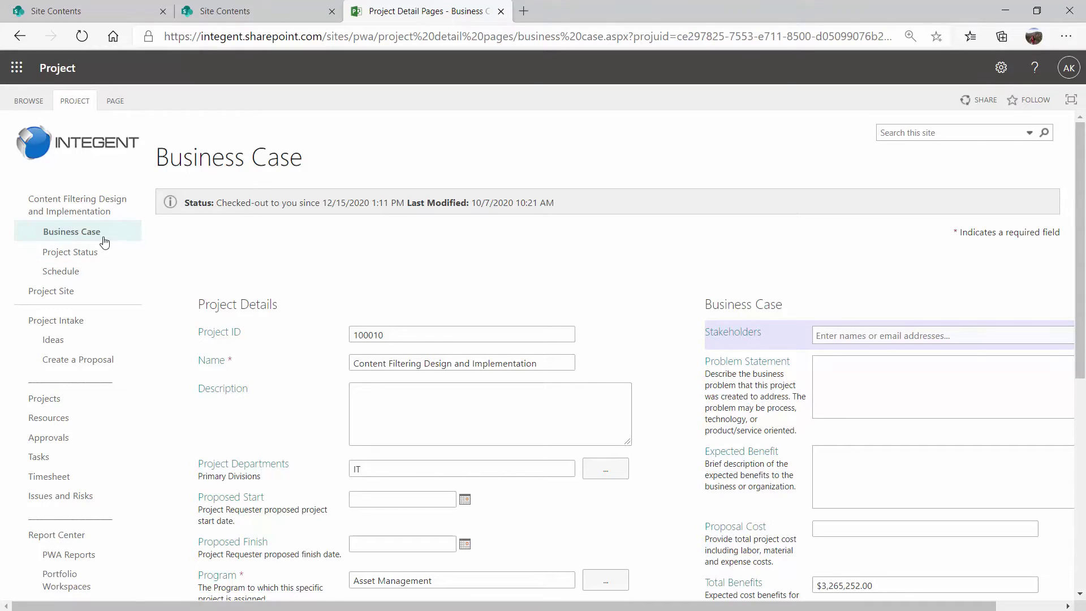
scroll(335, 281, "down", 1)
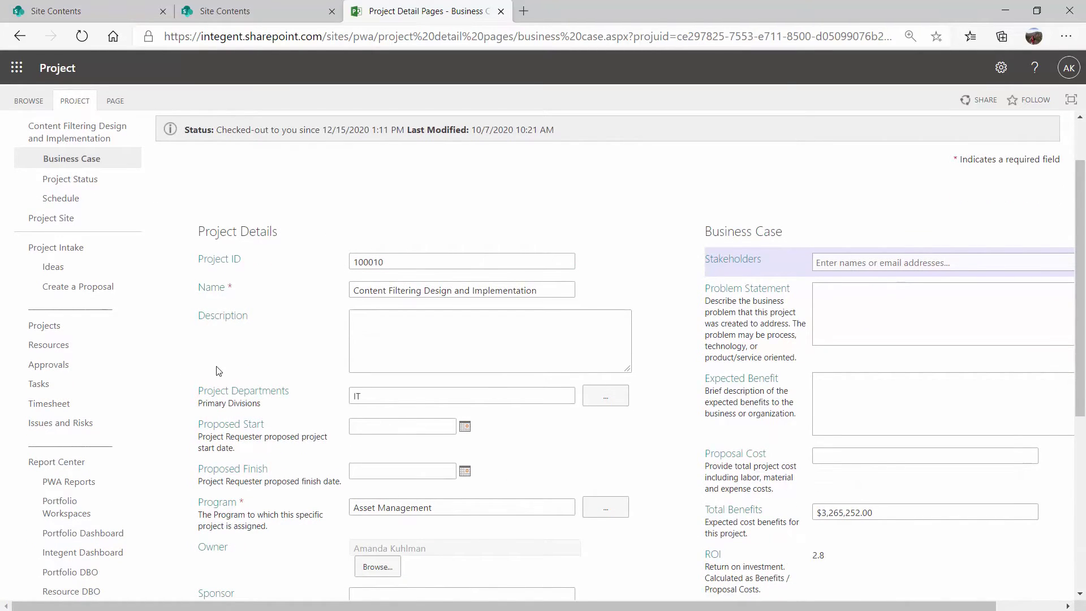
scroll(248, 365, "down", 3)
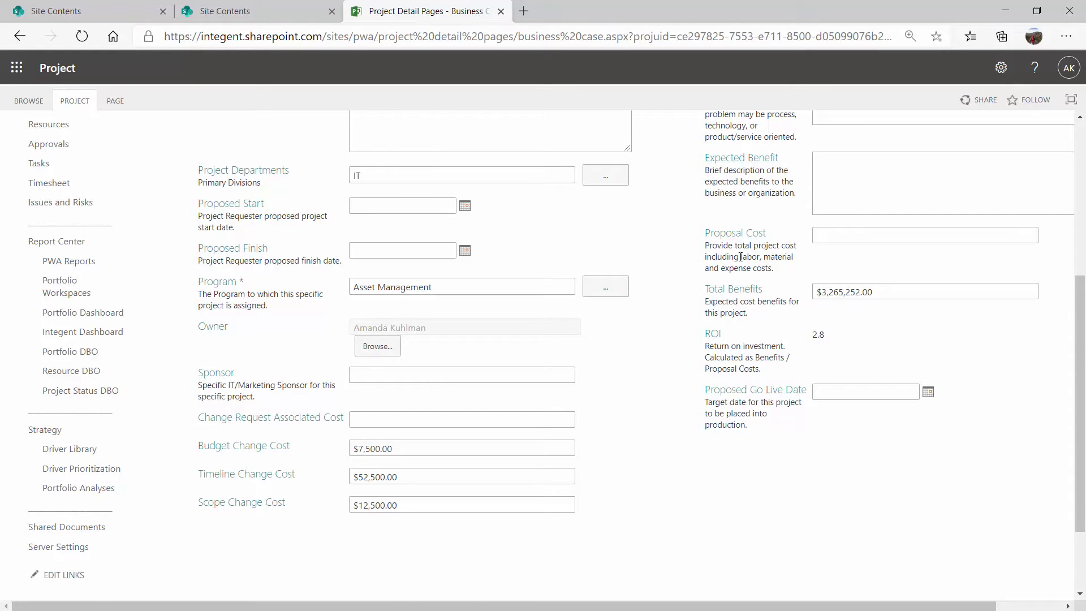
scroll(740, 245, "up", 1)
left_click(818, 248)
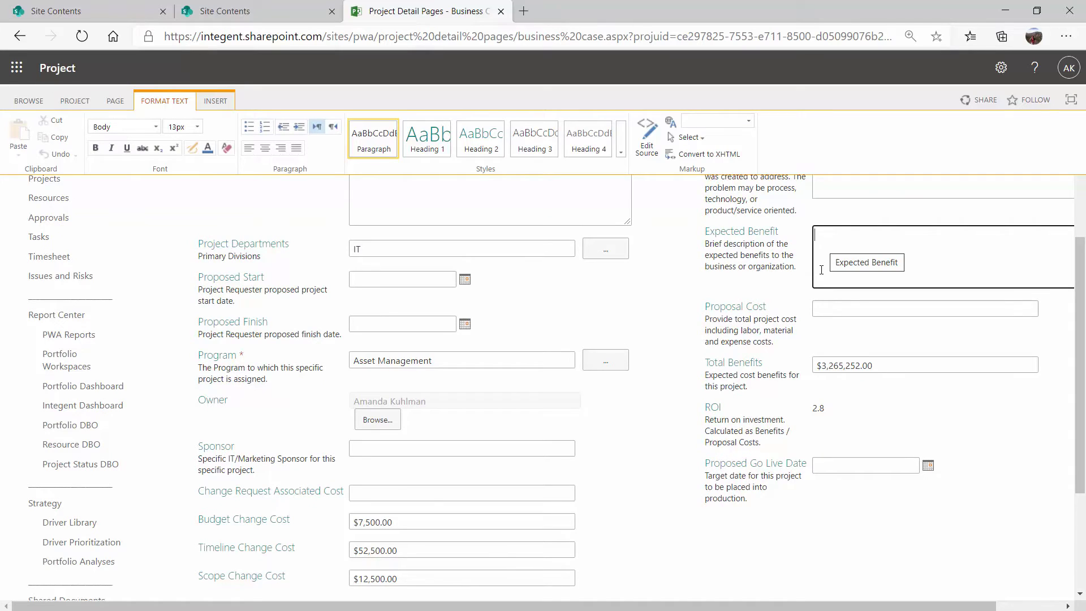
scroll(821, 270, "up", 1)
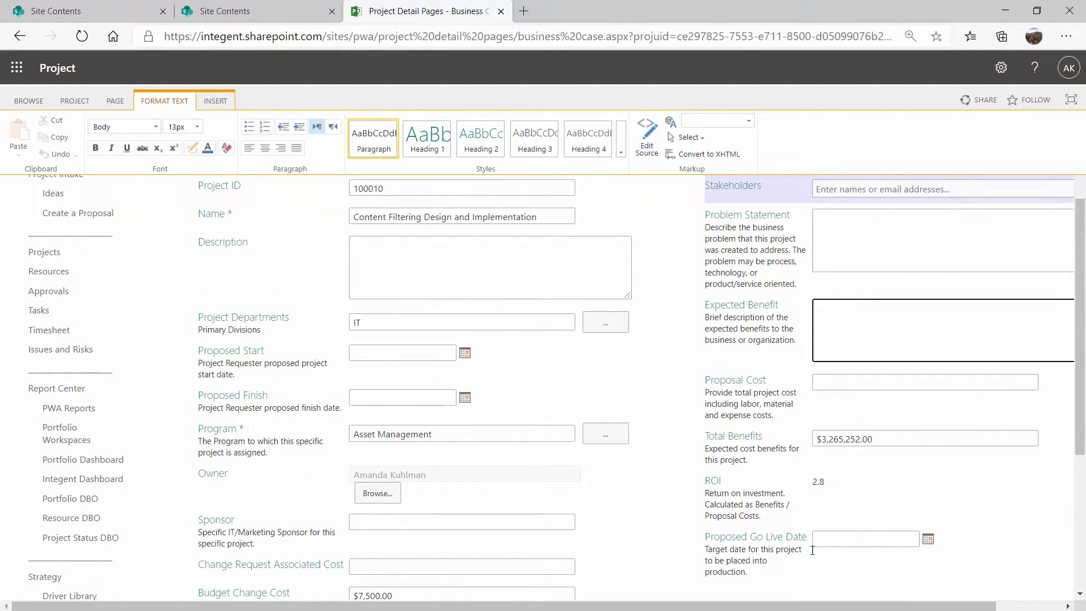
scroll(328, 470, "up", 2)
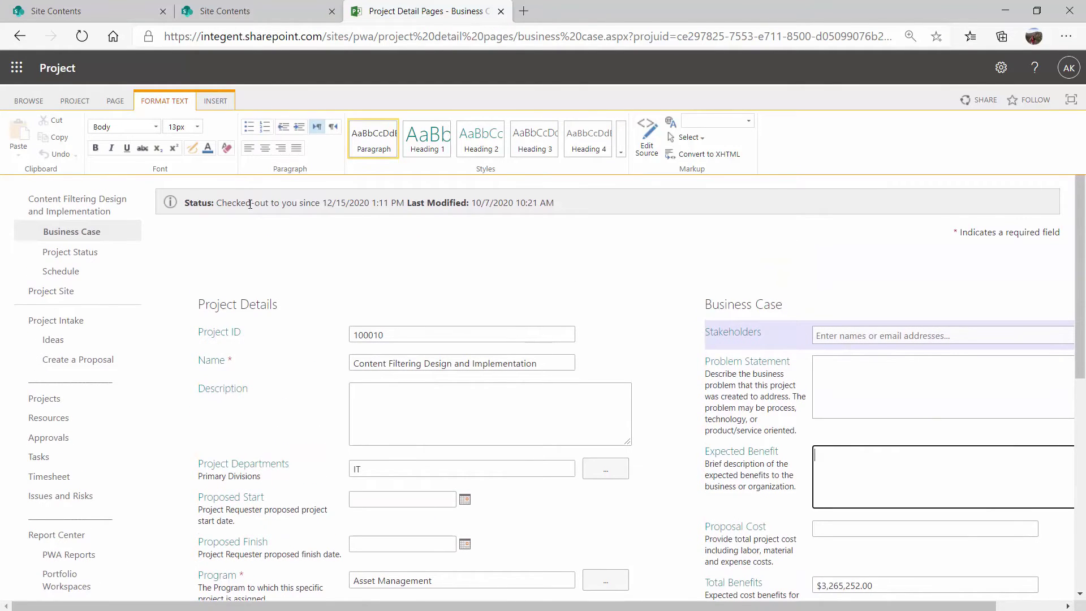
left_click(379, 386)
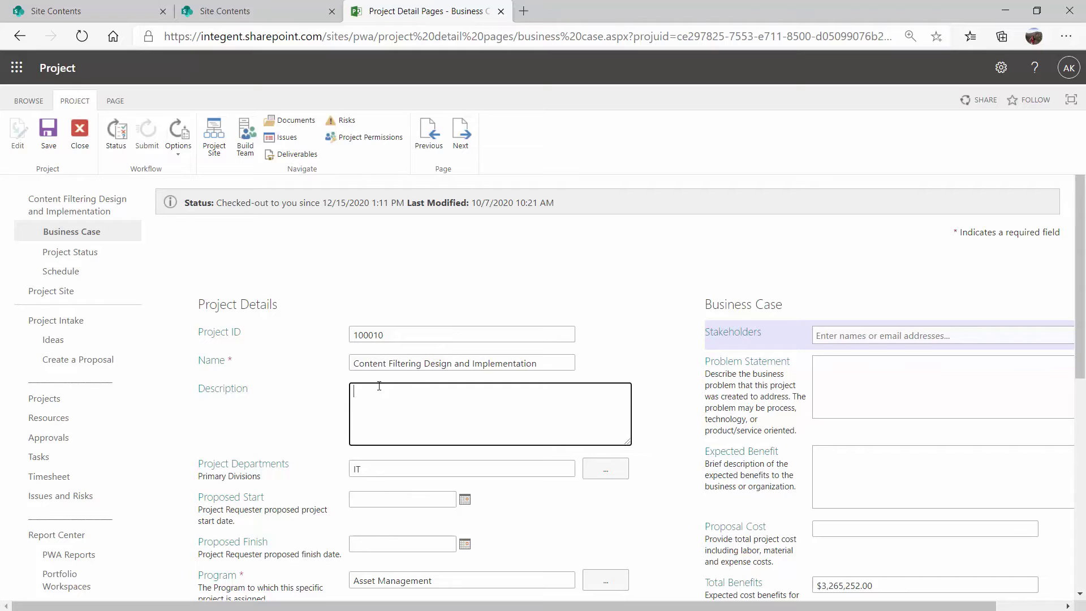
left_click(66, 258)
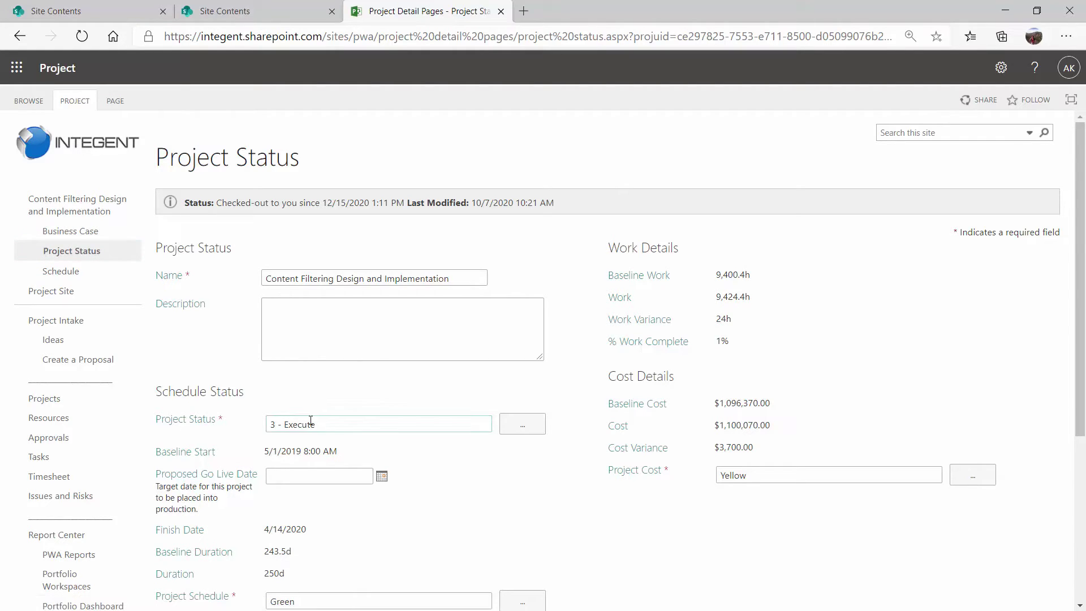
scroll(398, 517, "down", 2)
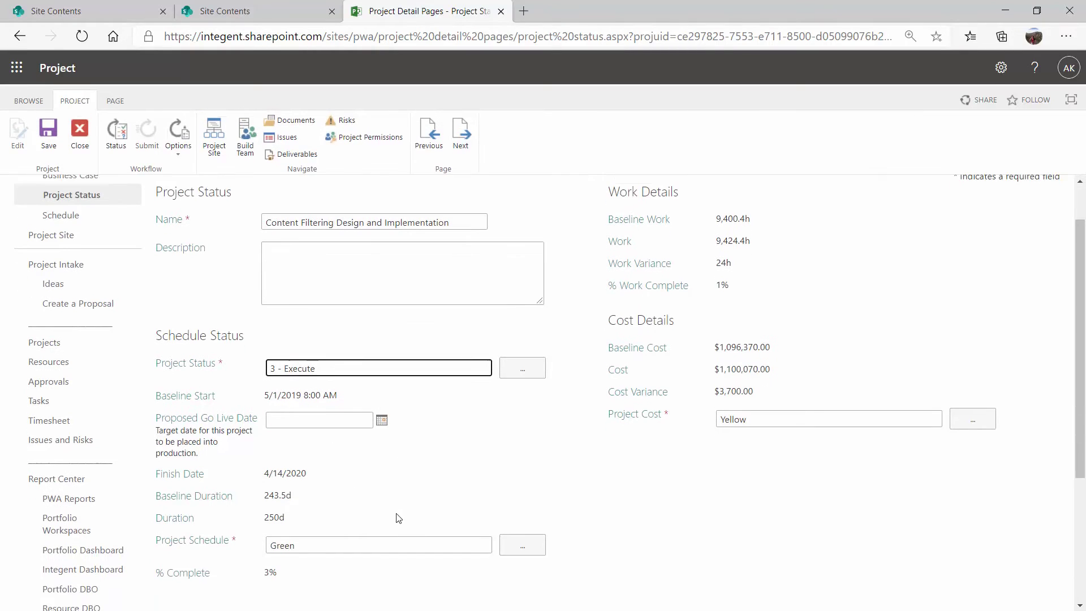
left_click(299, 535)
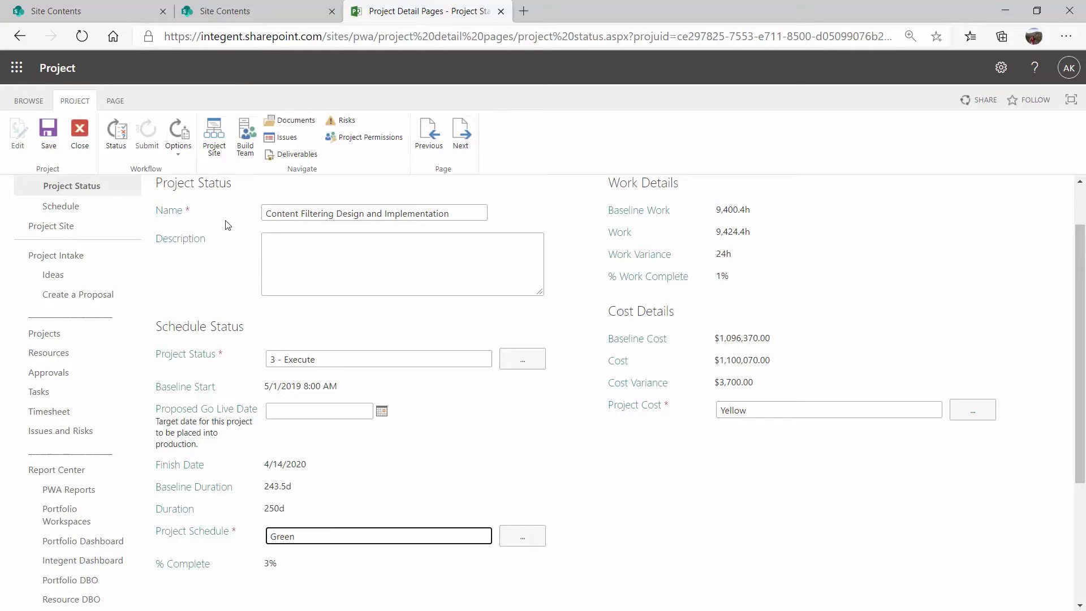
- Open the project's Schedule page and select the Review local marketing strategy task
left_click(91, 207)
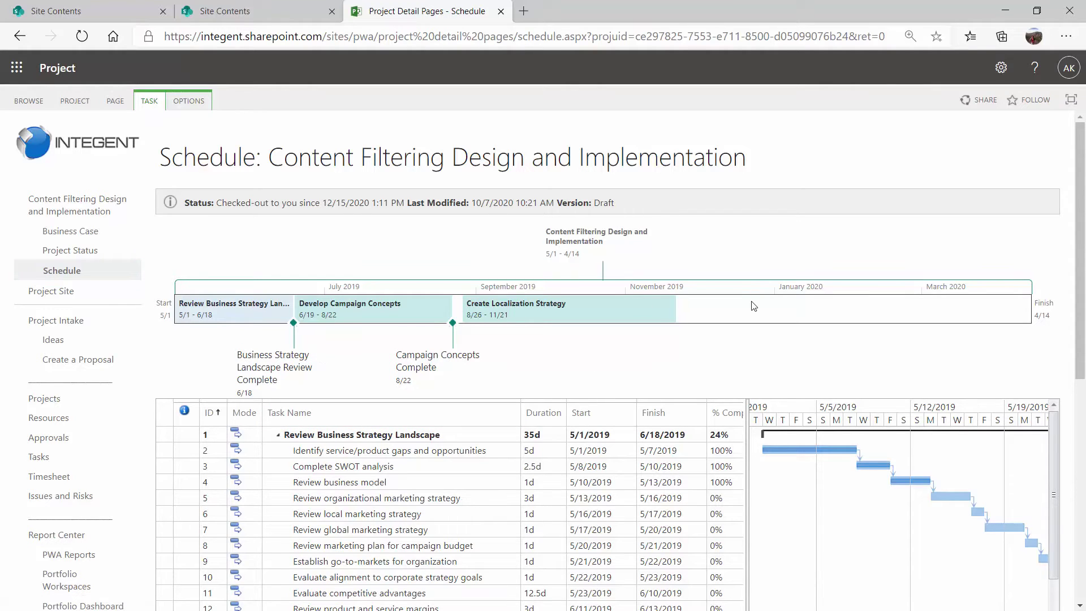
scroll(769, 354, "down", 1)
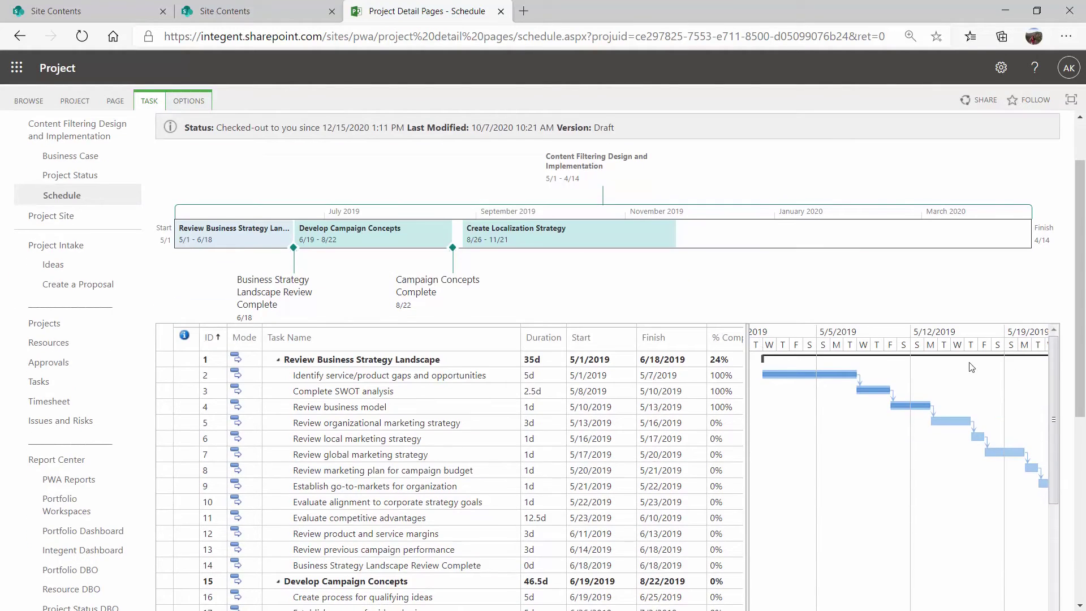
left_click(451, 438)
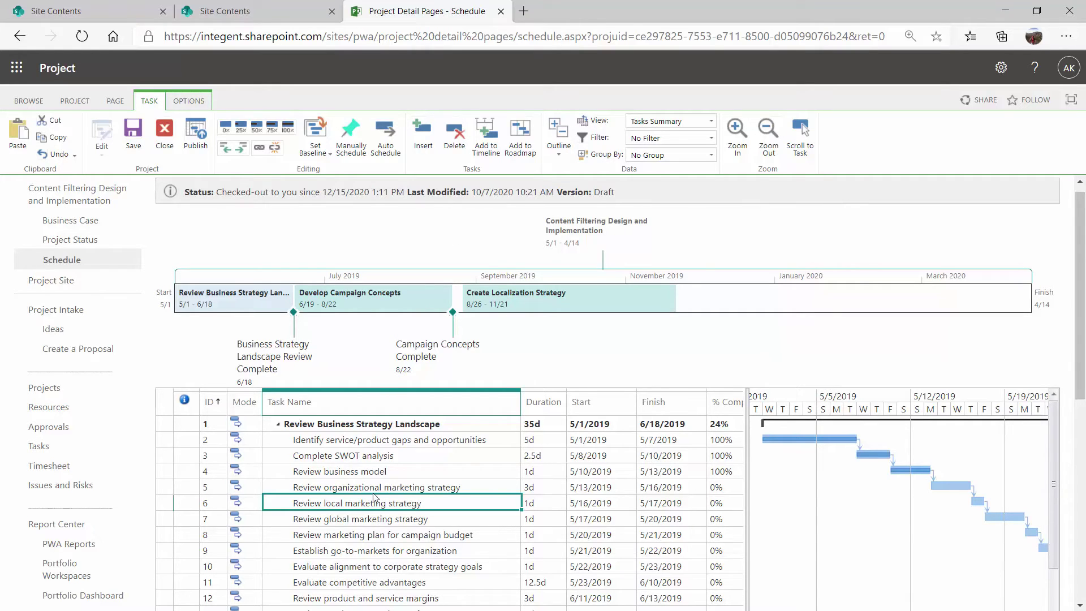
- Widen the task grid to reveal Work and Resource Names, then edit Complete SWOT analysis's resources
left_click_drag(744, 465, 1036, 485)
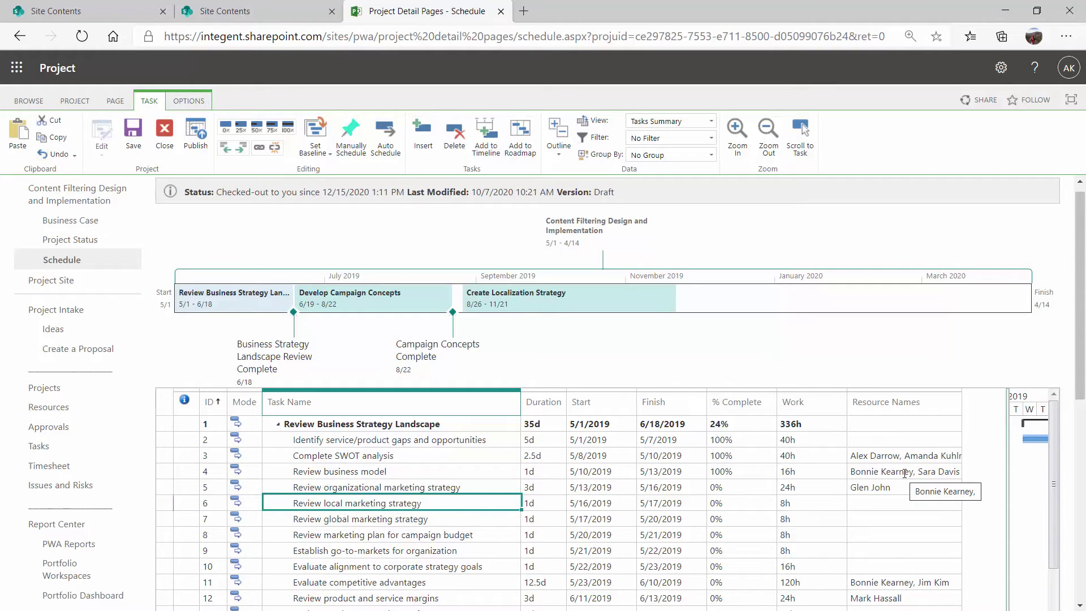
double_click(899, 457)
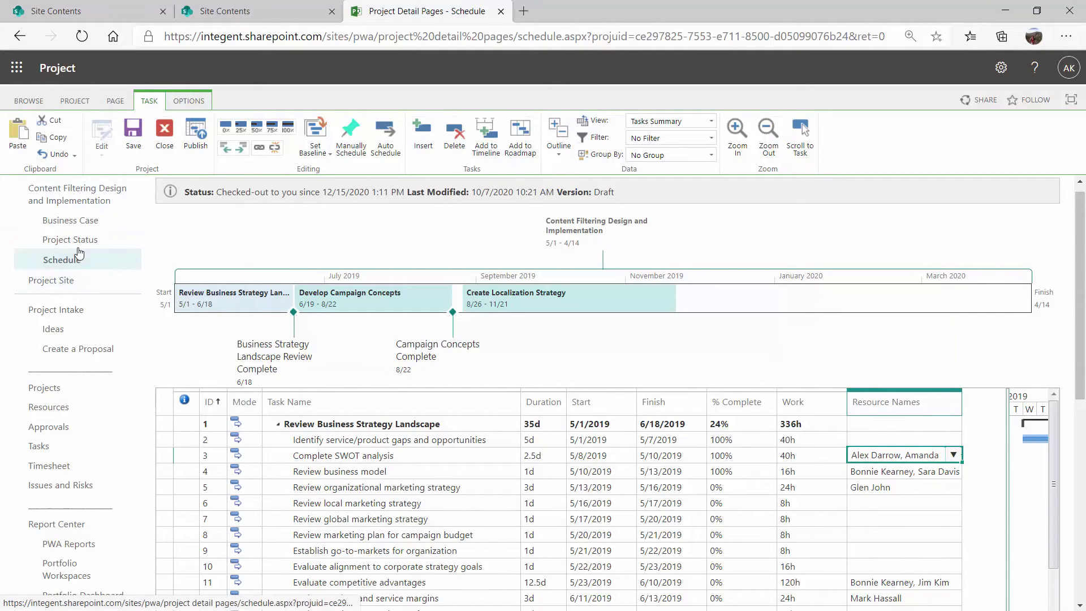
- Open the Project Site for Content Filtering Design and Implementation and highlight its title text
left_click(52, 287)
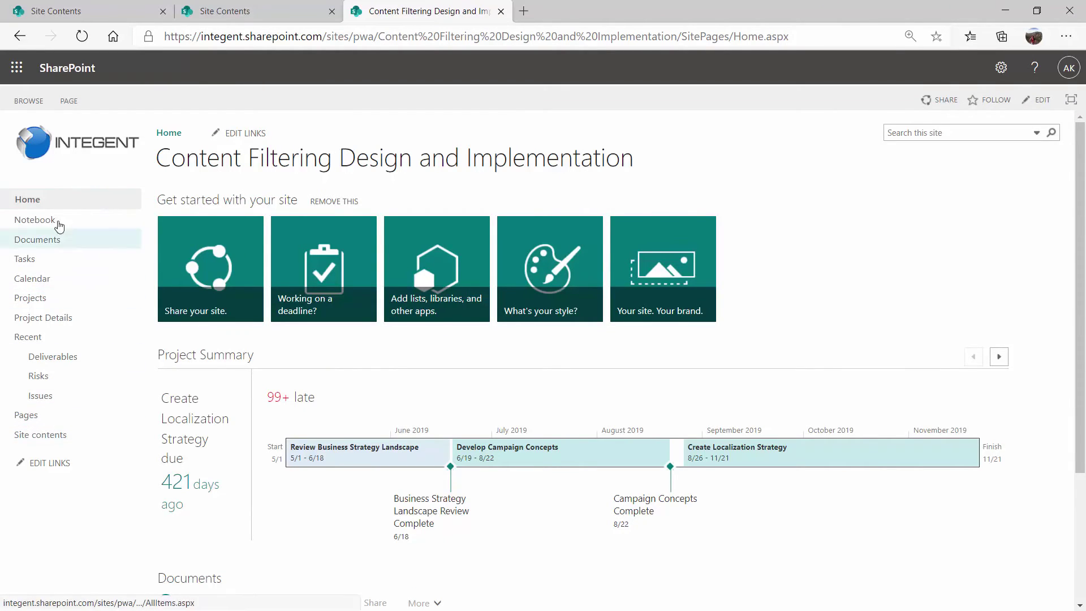
left_click_drag(172, 158, 720, 206)
left_click(721, 206)
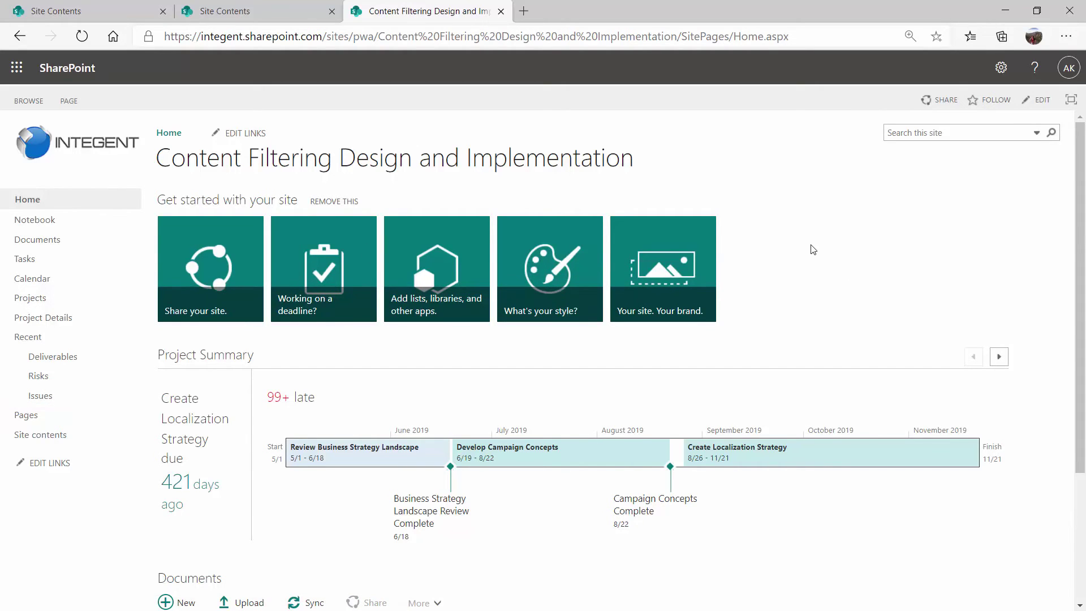
- Scroll down through the project site's Documents library and back up
scroll(88, 523, "down", 1)
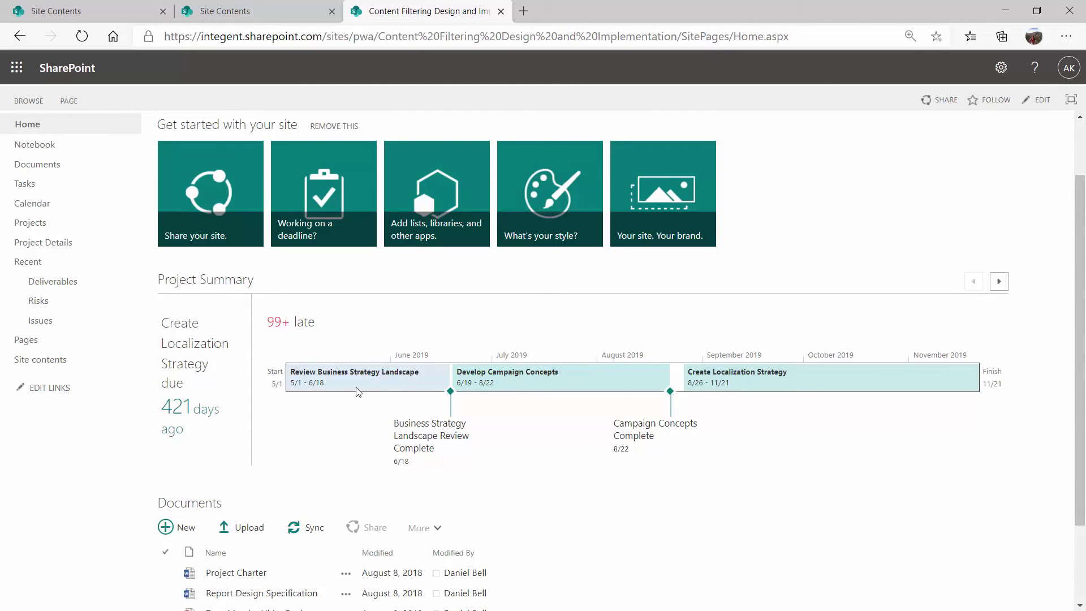
scroll(343, 375, "down", 1)
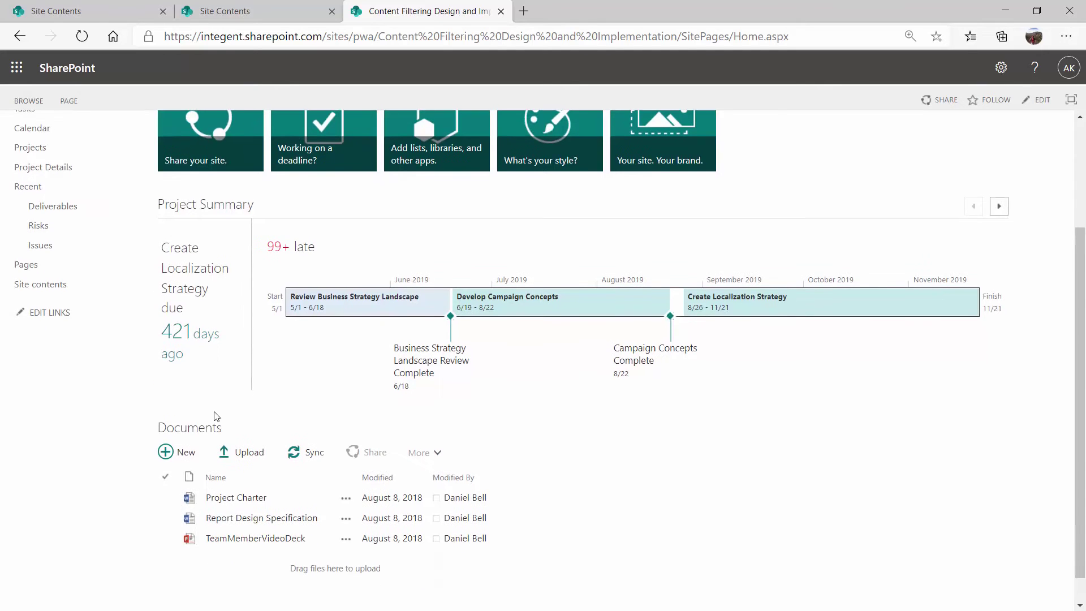
scroll(92, 426, "up", 2)
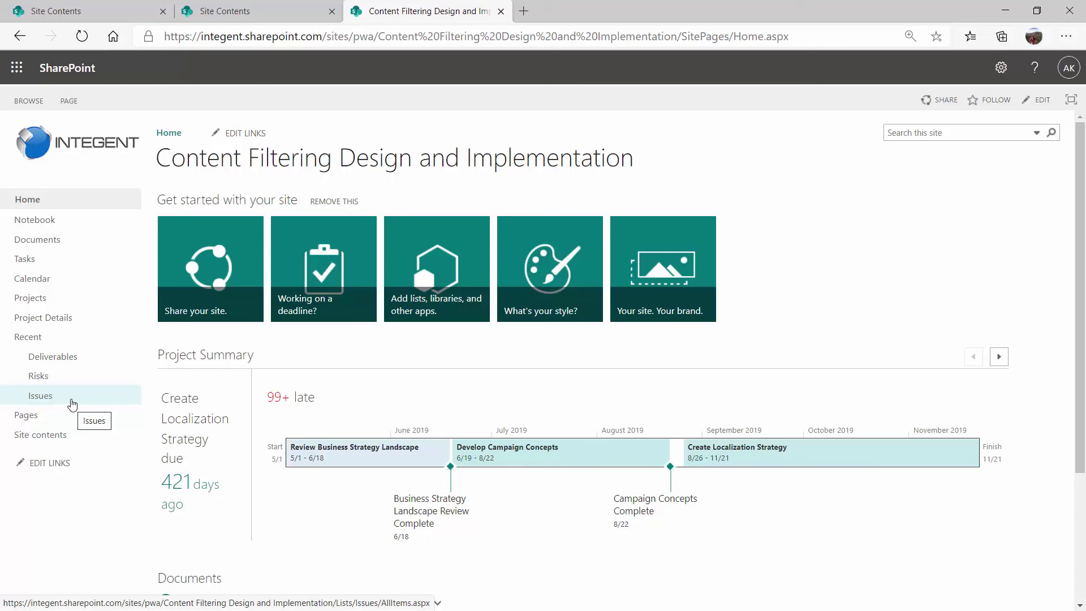
- Return to Project Center, then open the Resource Center list of resources
left_click(70, 304)
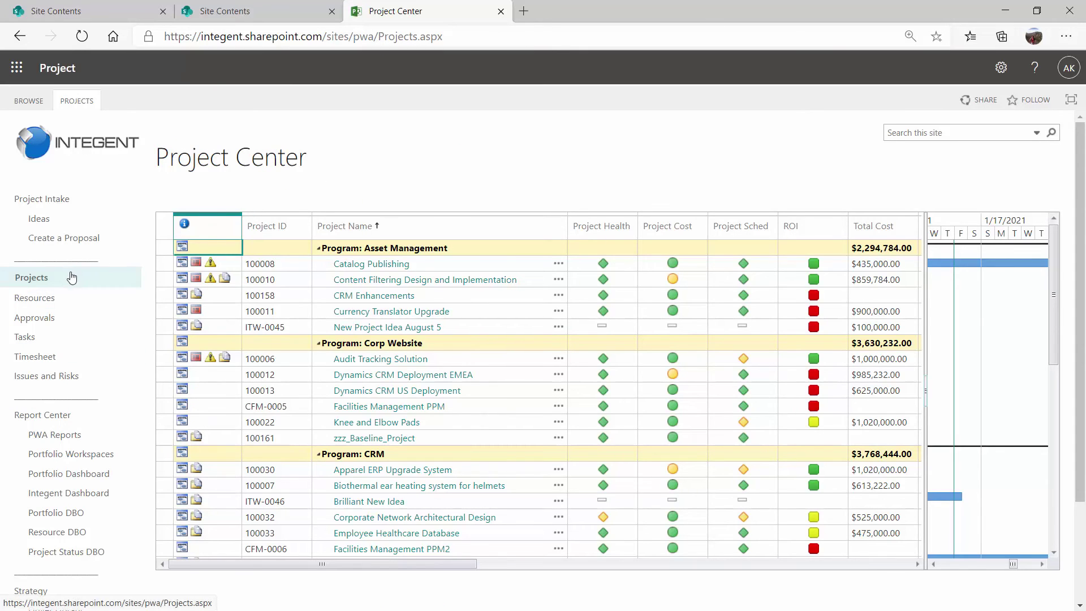
left_click(63, 304)
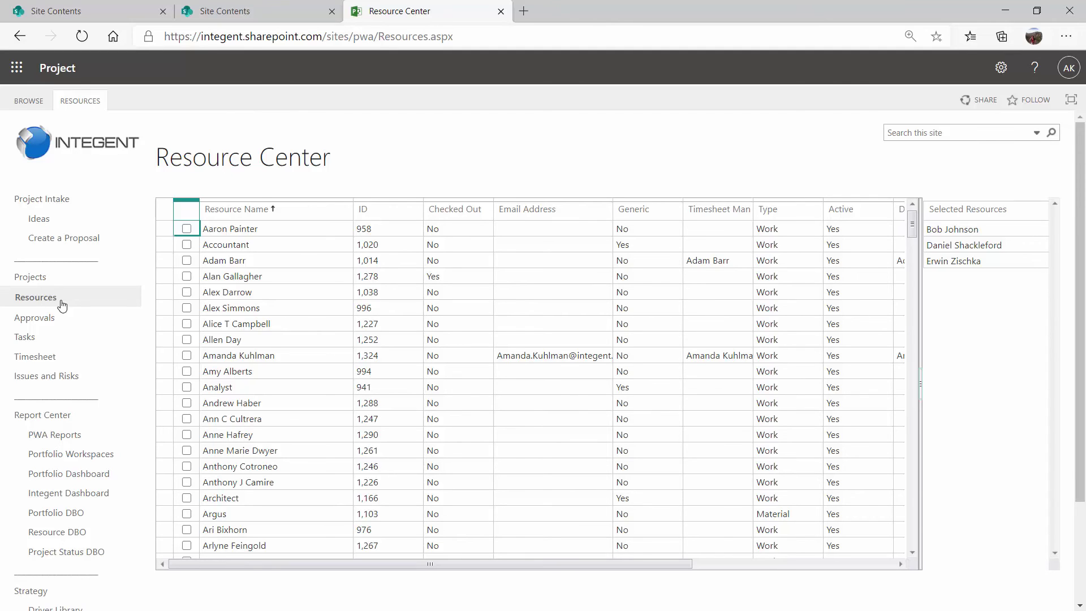
left_click(244, 232)
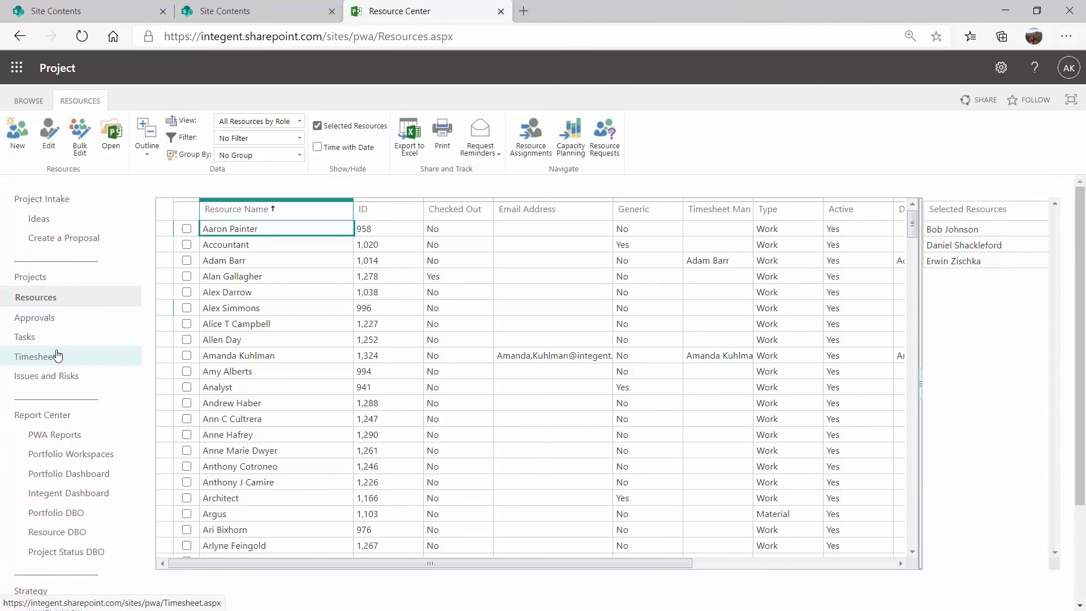
- Open the Tasks page and select the 'Review organizational marketing strategy' task under Employee Healthcare Database
left_click(57, 355)
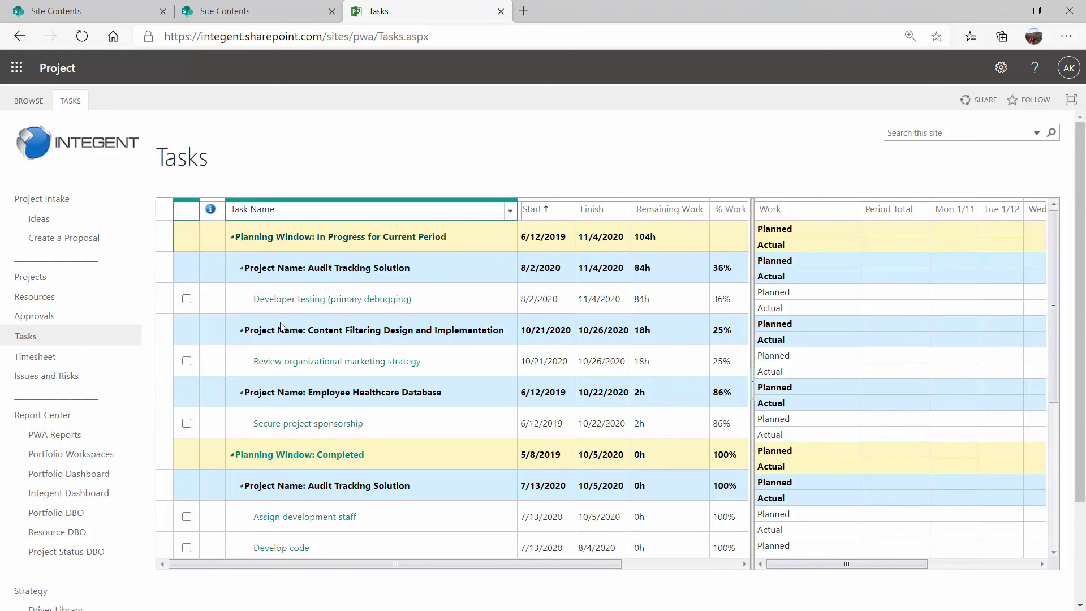
left_click(212, 377)
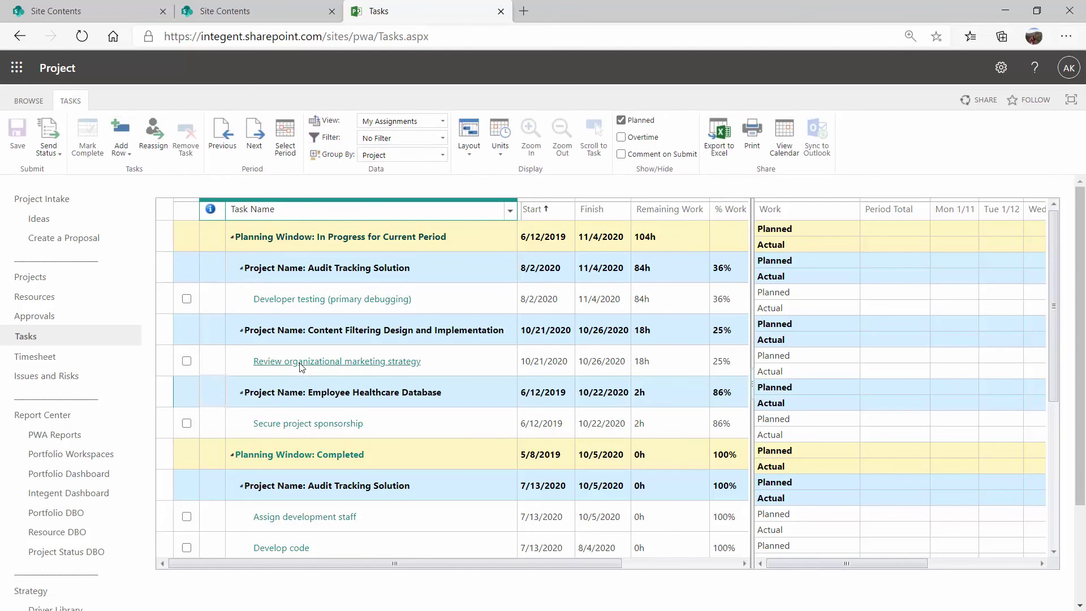
left_click(222, 365)
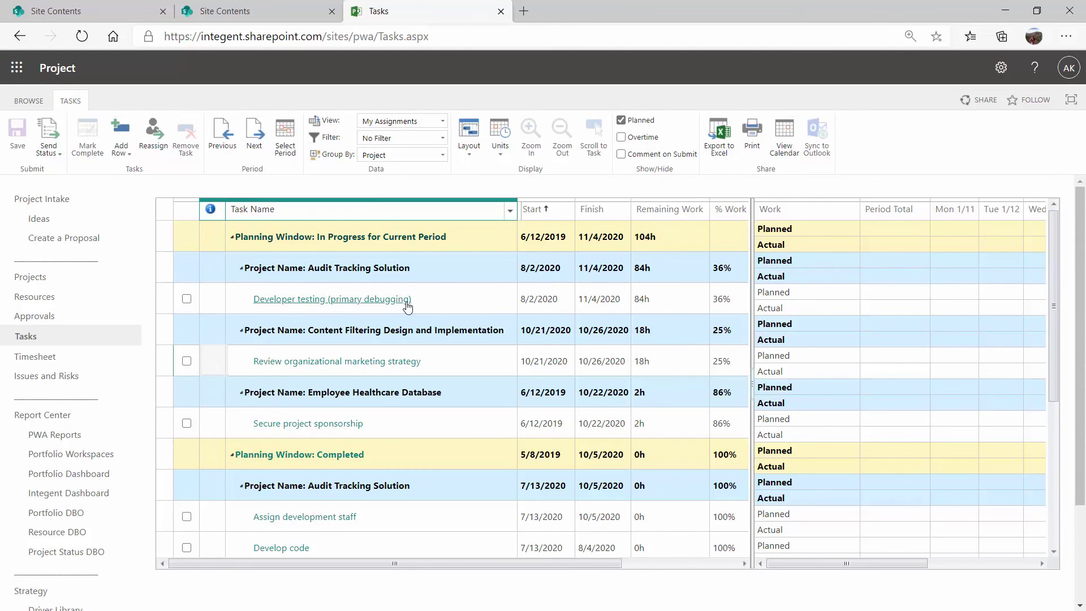